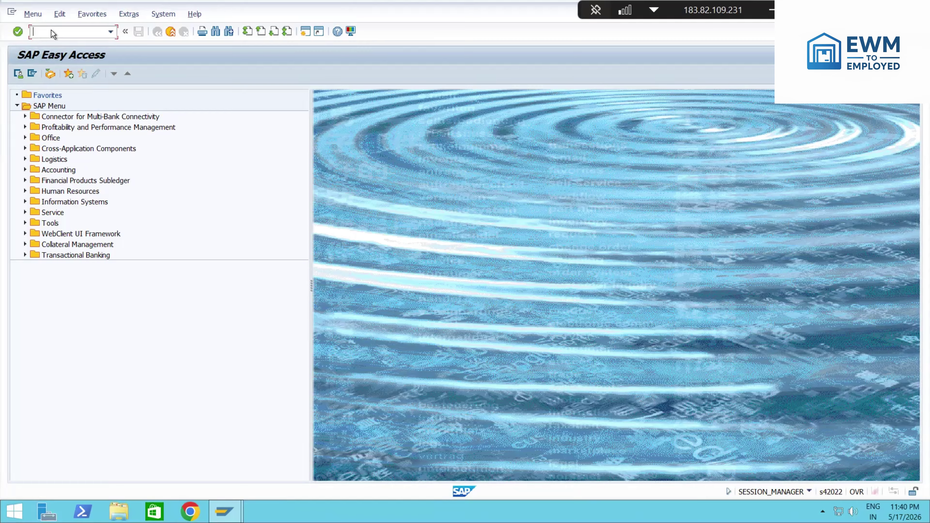
Step: Run /n/ui2/flp from SAP GUI and allow its web address so the launchpad logon opens in Chrome
type("/n")
type("/ui2/flp")
key("Return")
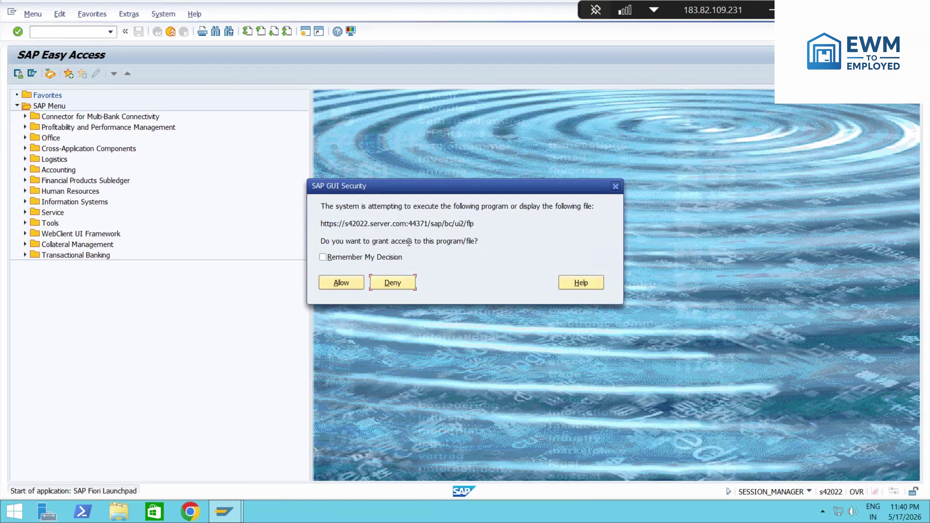
left_click(340, 284)
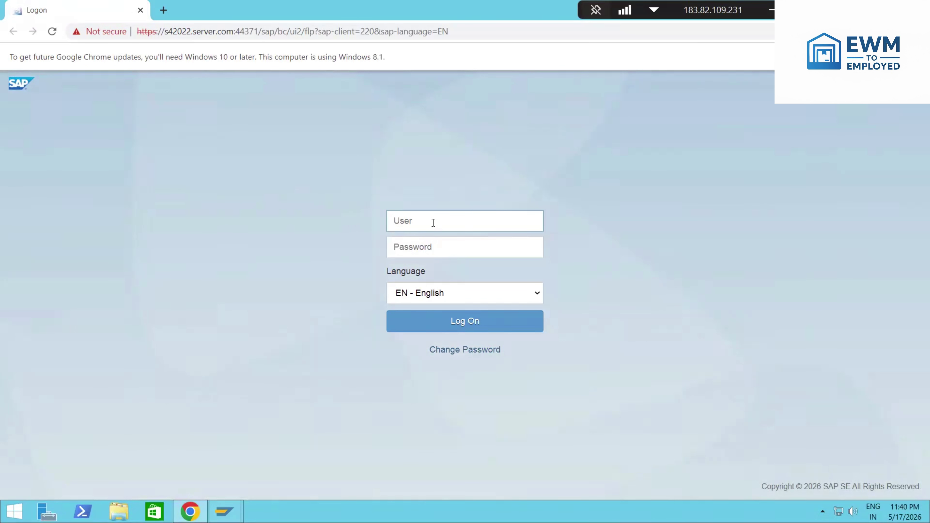
Step: Log on to the Fiori Launchpad with the user ID and password
type("S22ewm5")
key("Tab")
type("•")
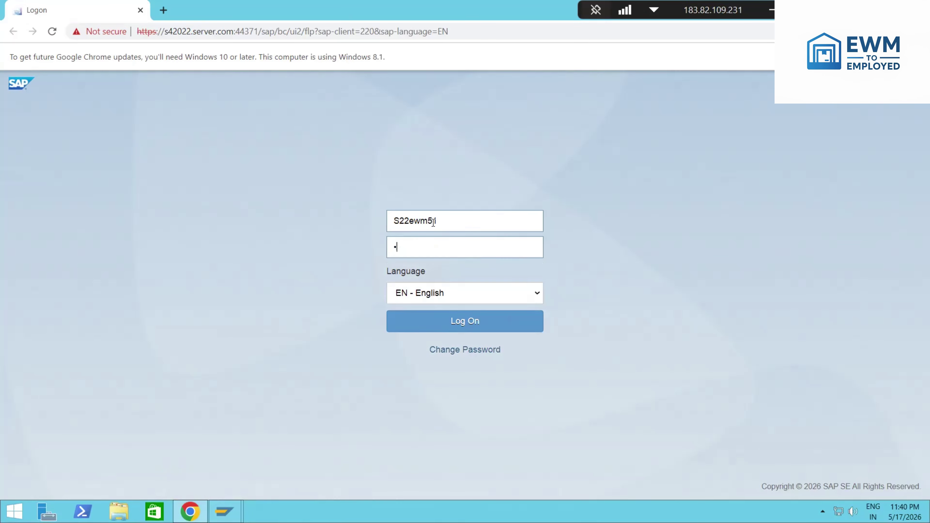
key("BackSpace")
type("••••••••••")
key("Return")
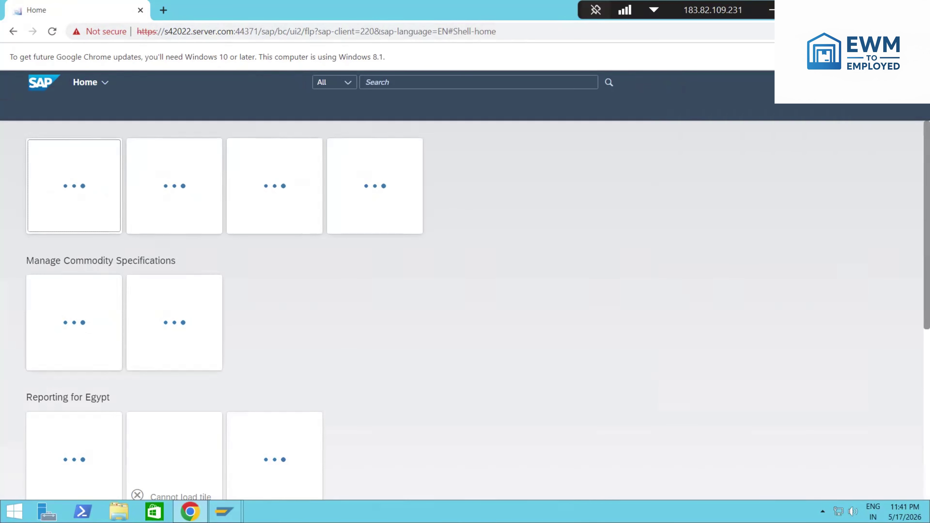
Step: Copy the launchpad URL from the Home tab and load it in a new Chrome tab
left_click(854, 10)
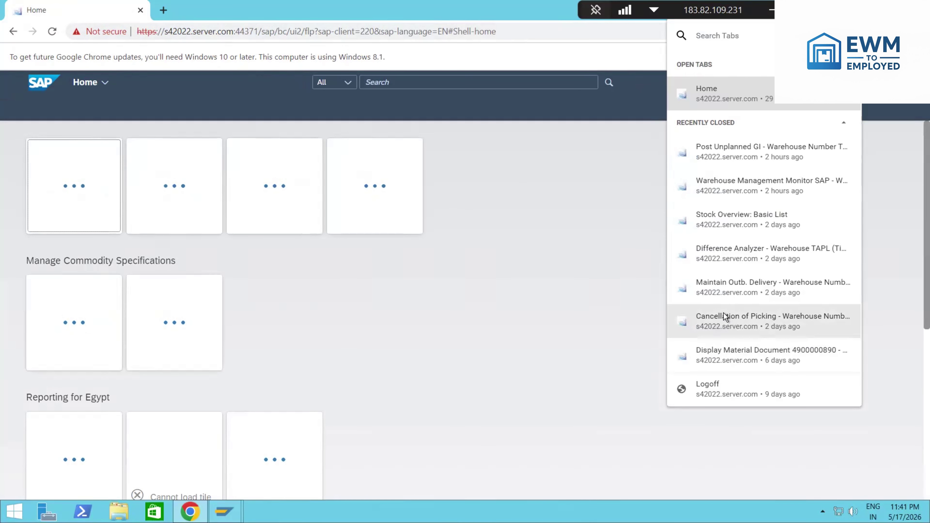
left_click(699, 91)
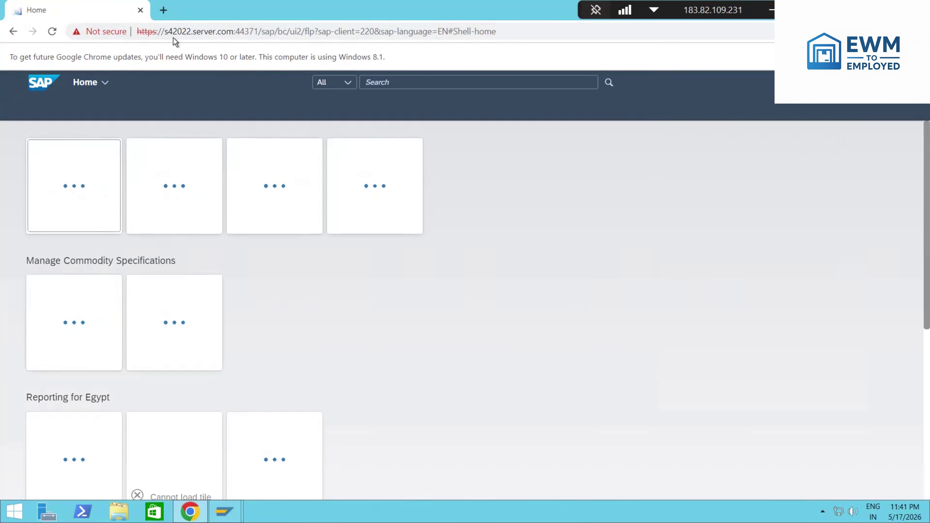
left_click(164, 10)
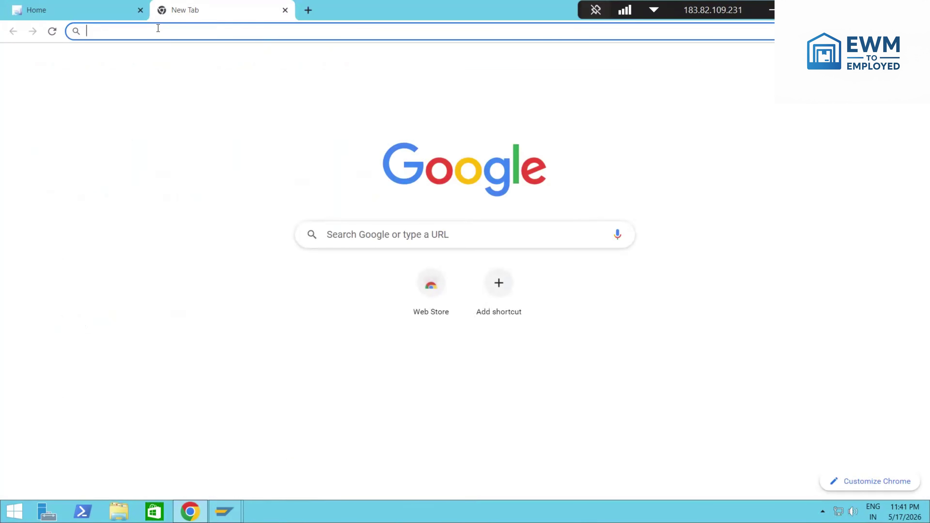
left_click(105, 15)
left_click(106, 31)
left_click(167, 33)
key("ctrl+c")
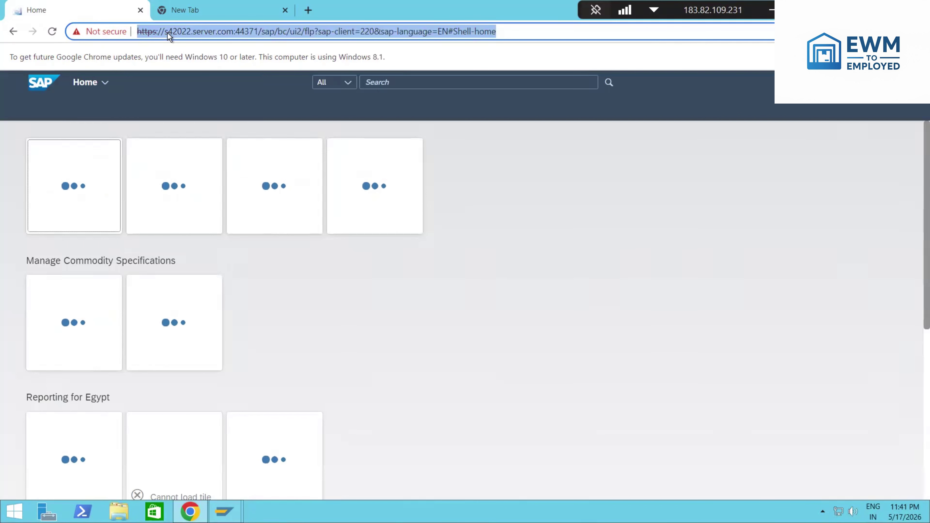
left_click(207, 11)
key("ctrl+v")
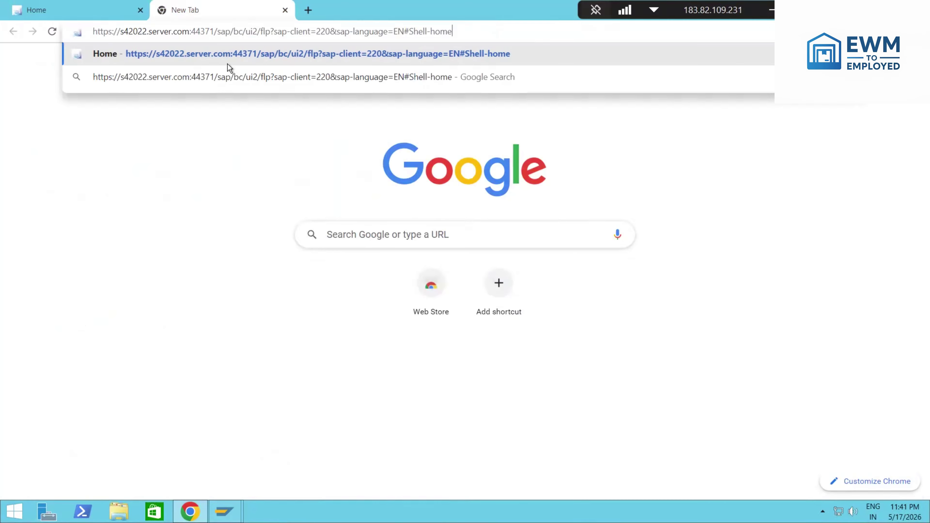
left_click(231, 62)
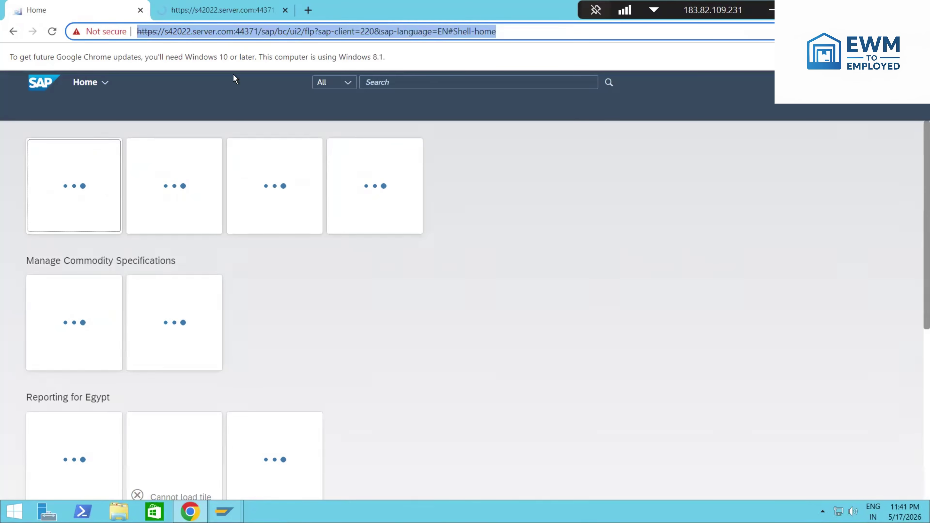
left_click(407, 85)
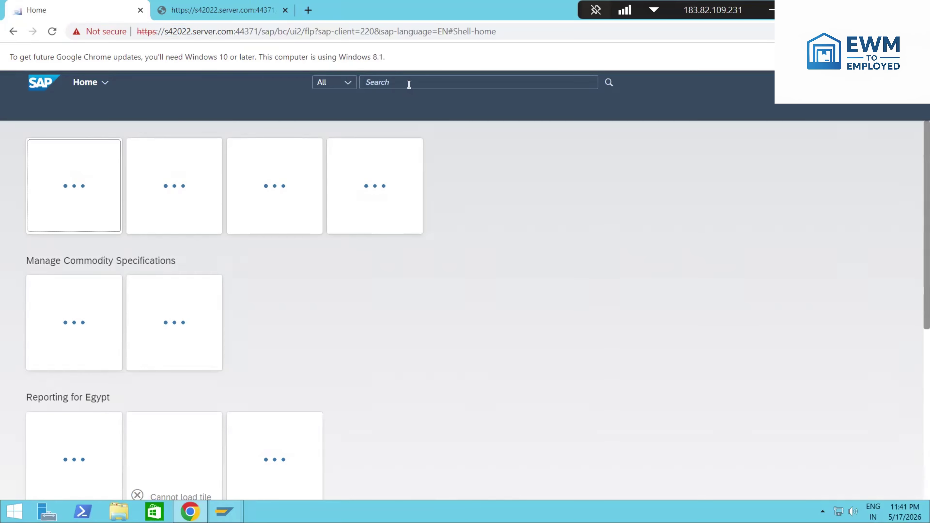
Step: Search the launchpad for 'Warehouse Monitor', choosing Wait when the second tab becomes unresponsive
left_click(409, 84)
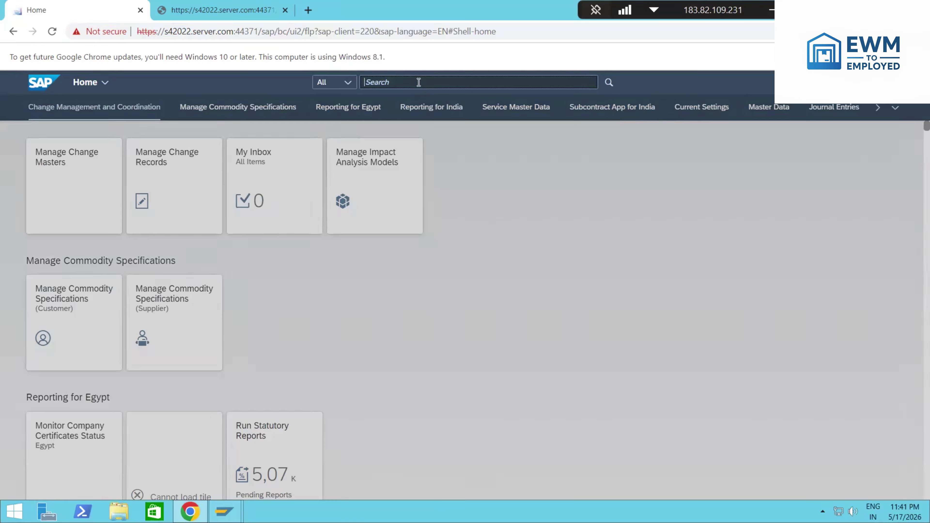
type("Warehouse Mon")
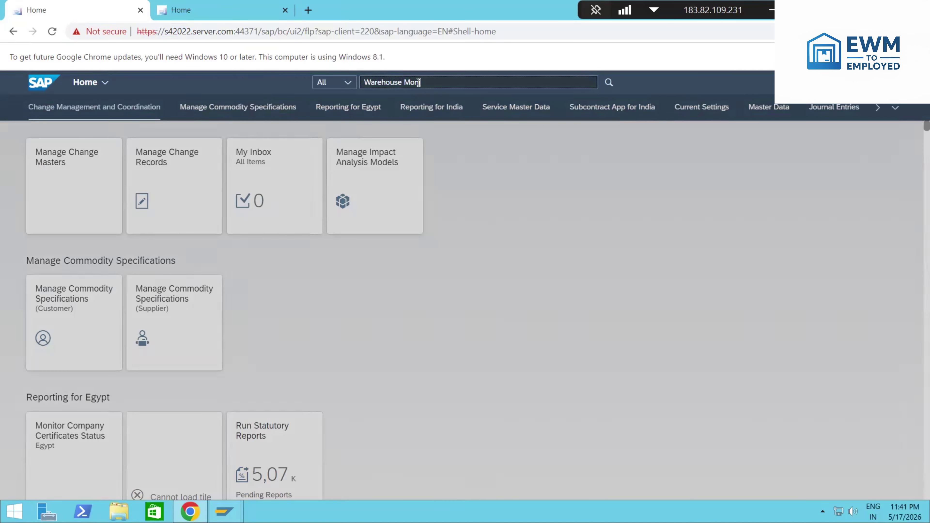
type("itor")
left_click(194, 8)
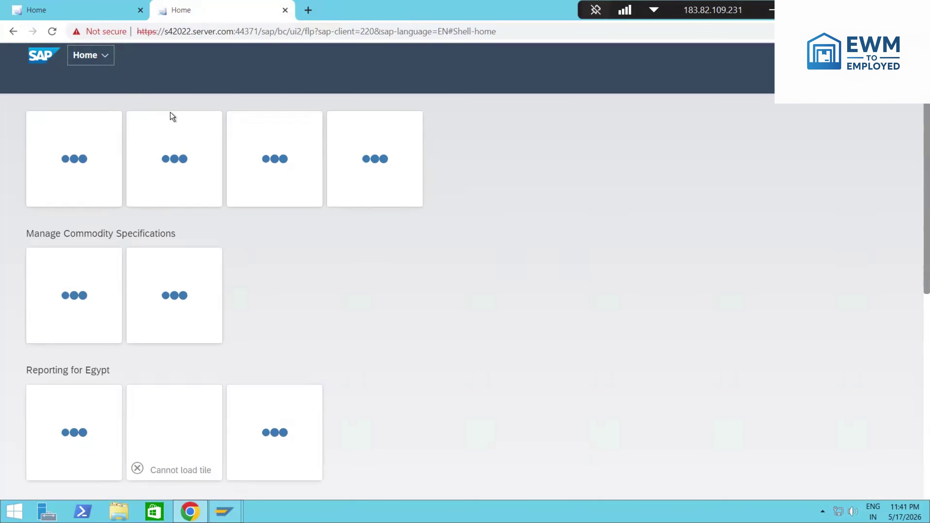
left_click(105, 13)
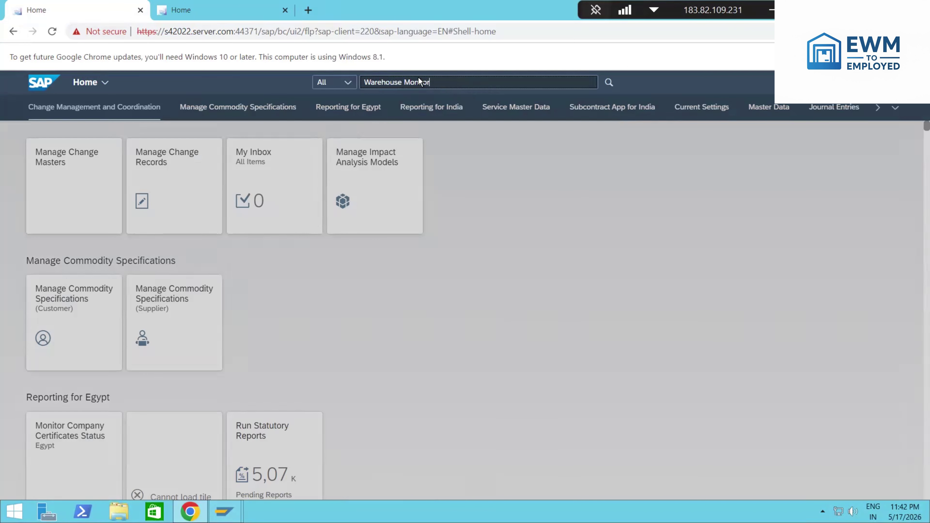
key("ctrl+Tab")
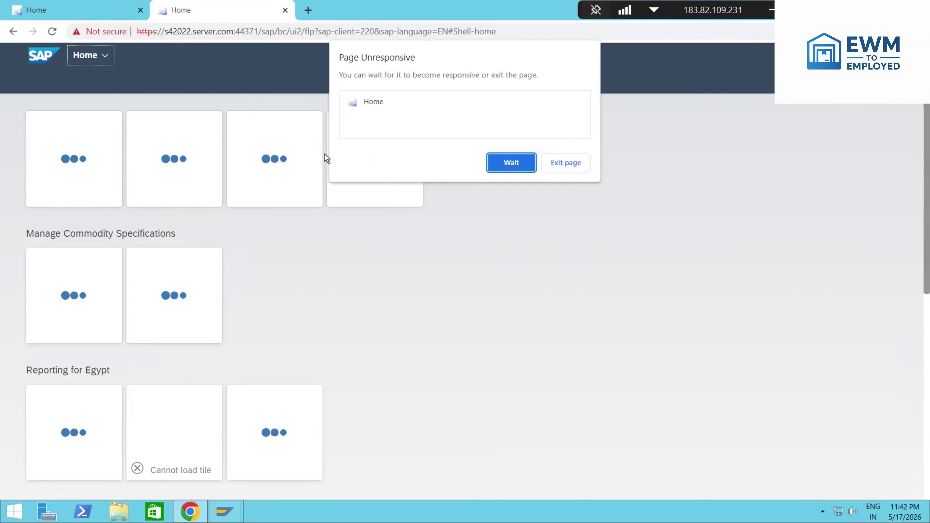
left_click(498, 161)
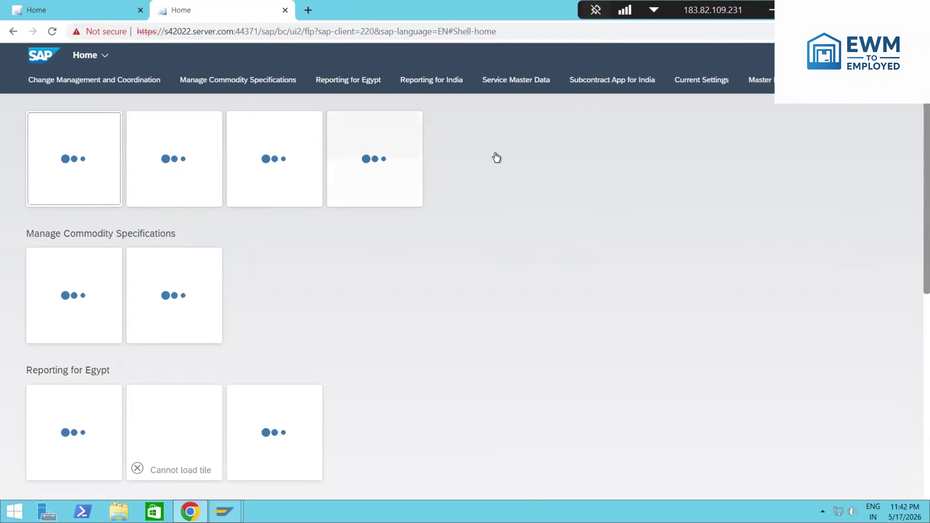
left_click(91, 11)
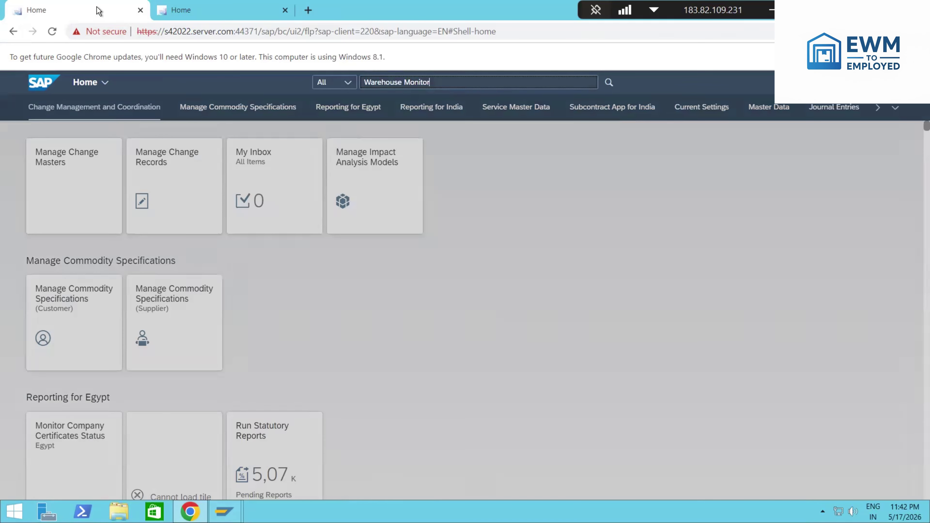
left_click(609, 82)
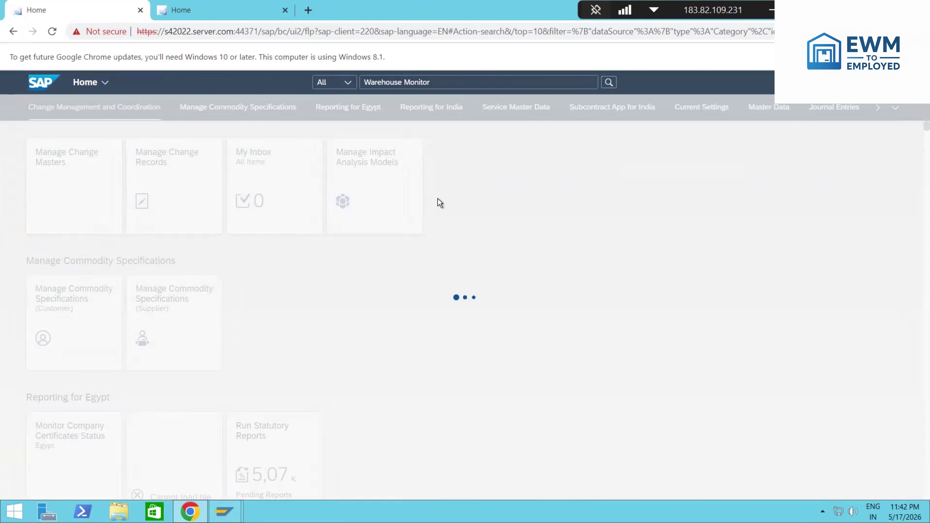
Step: Check both tabs until the search shows 1 result and the second Home page loads
left_click(208, 8)
left_click(97, 8)
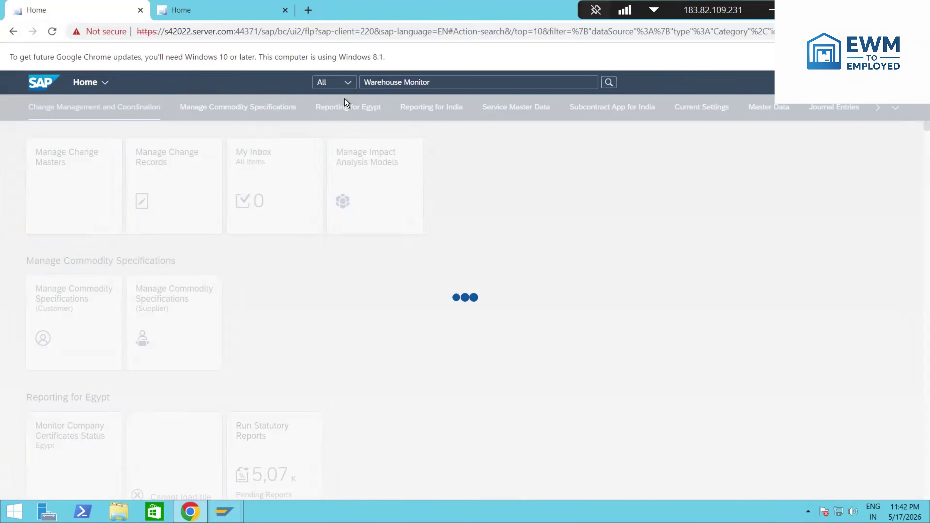
left_click(220, 14)
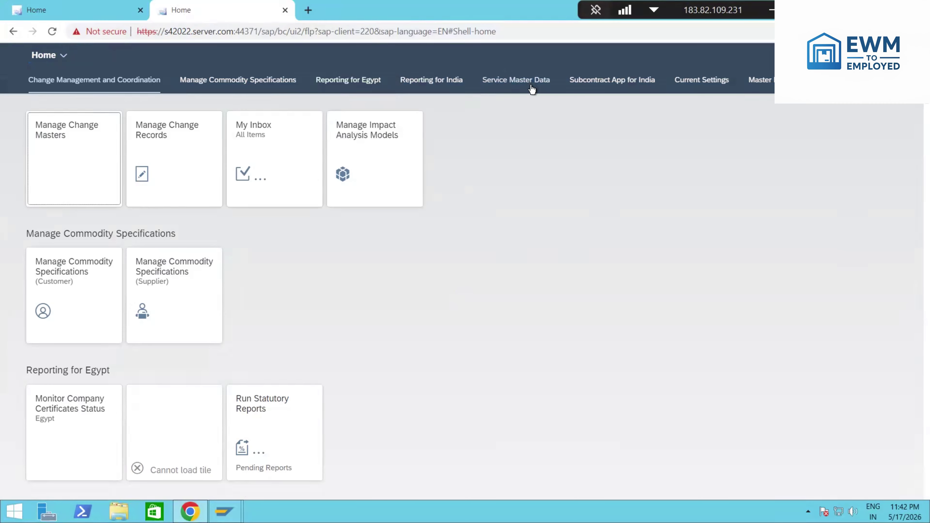
scroll(391, 161, "down", 6)
scroll(388, 173, "up", 6)
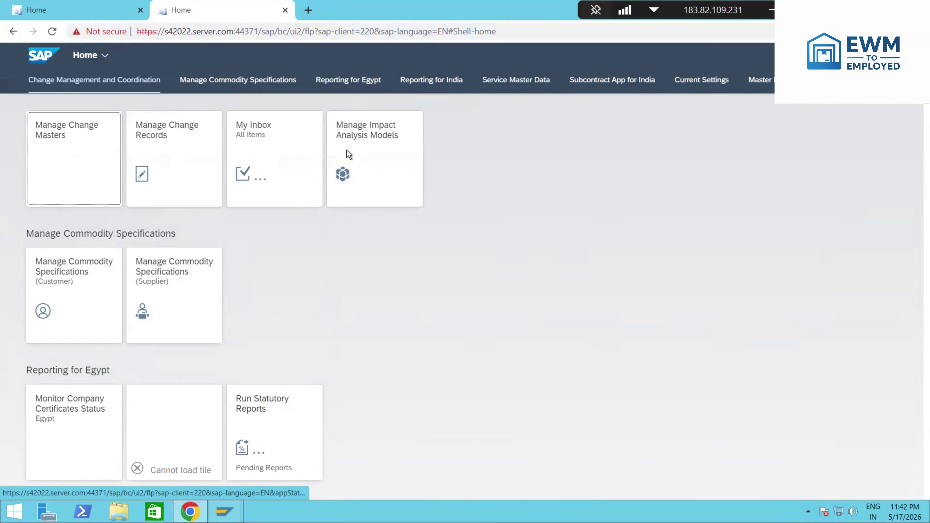
left_click(110, 10)
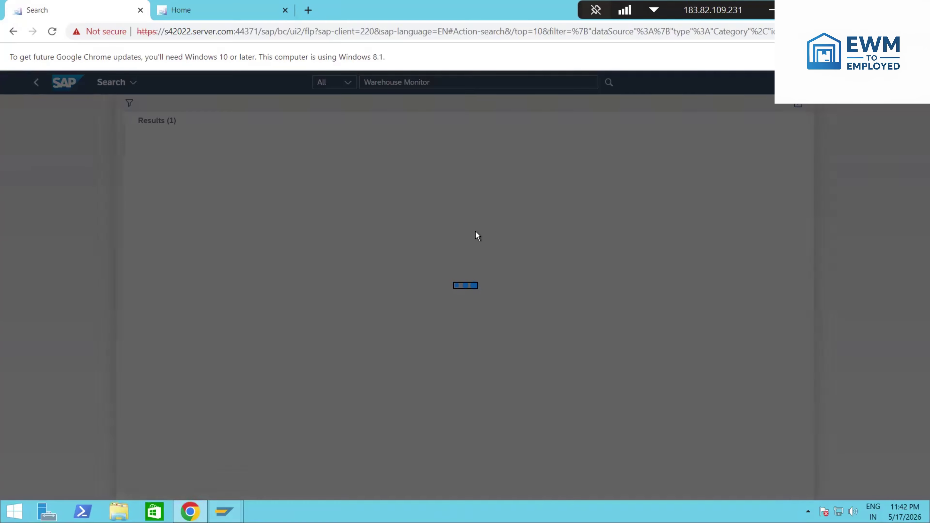
left_click(213, 11)
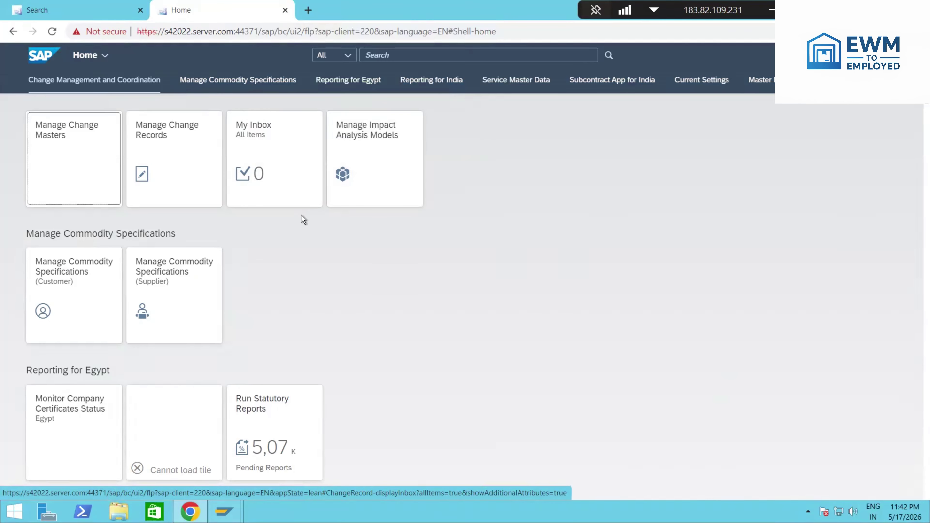
Step: Search the launchpad for 'create Physical inventory document'
left_click(375, 55)
type("cre")
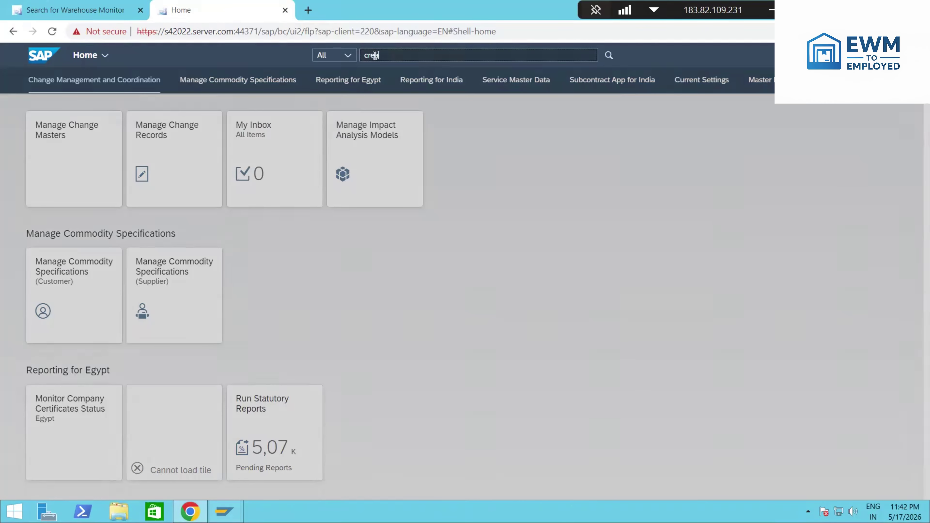
type("ate Phs")
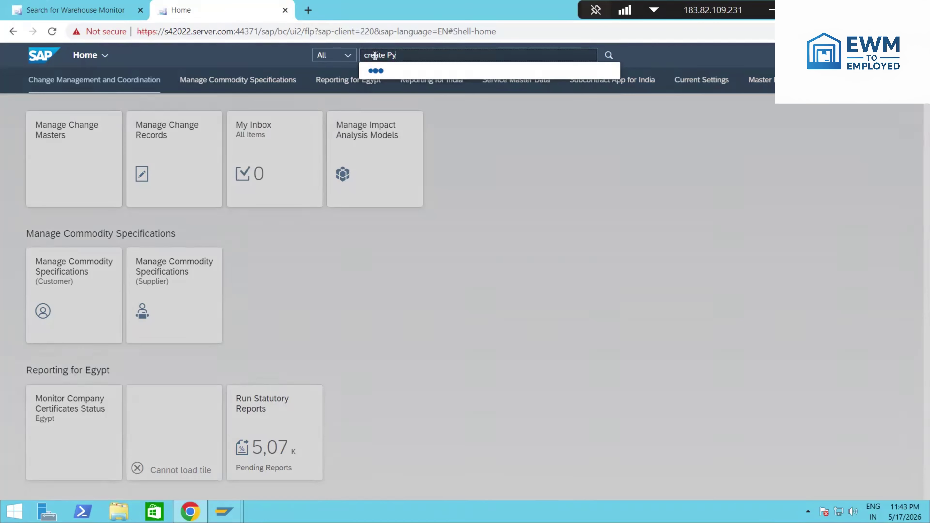
key("BackSpace")
type("hysical inventory document")
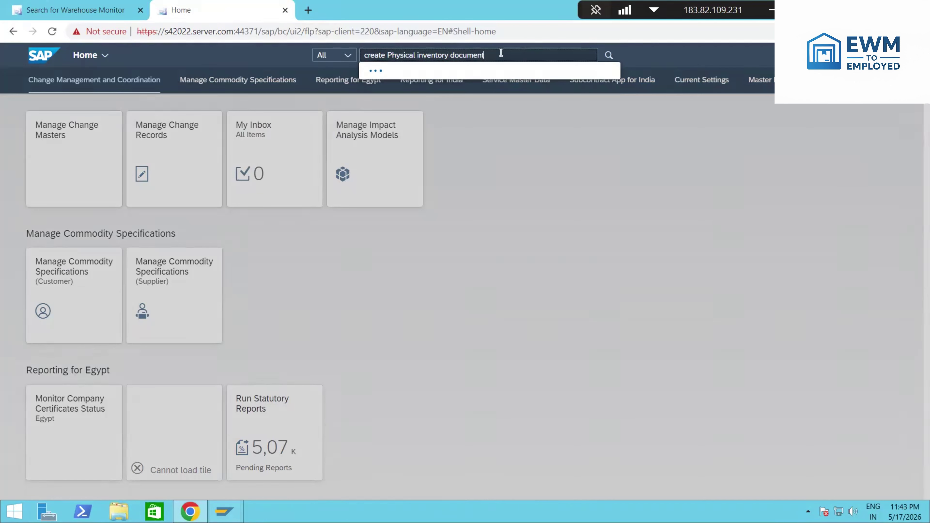
Step: Open Warehouse Monitor in the first tab and Create Physical Inventory Document in the second, then go back Home
left_click(104, 10)
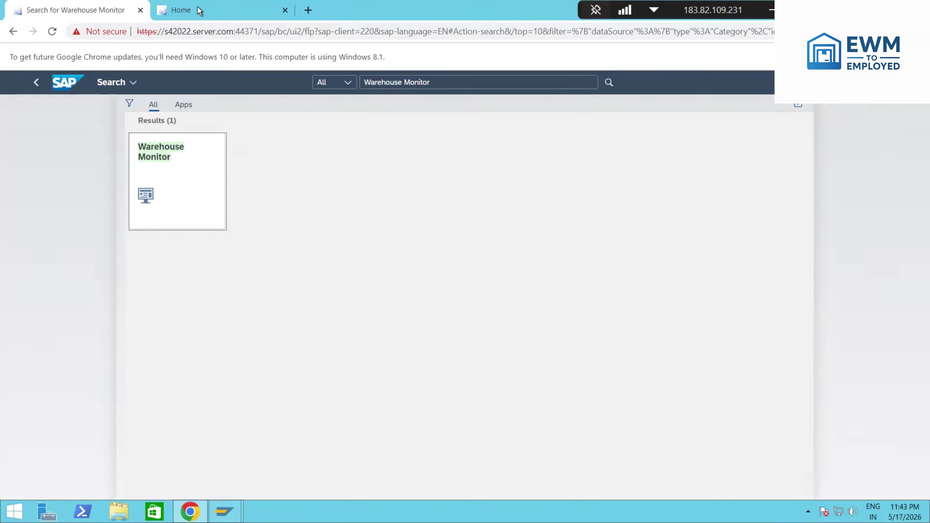
left_click(180, 193)
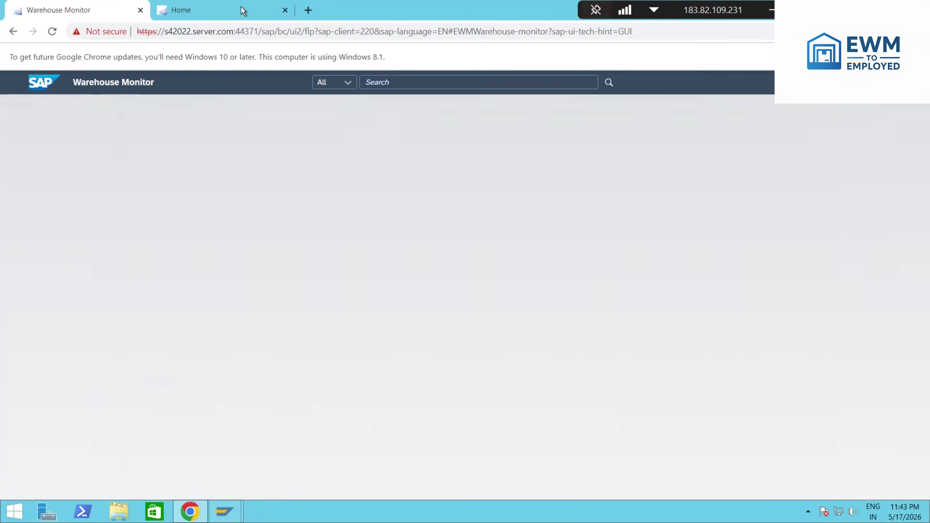
left_click(242, 7)
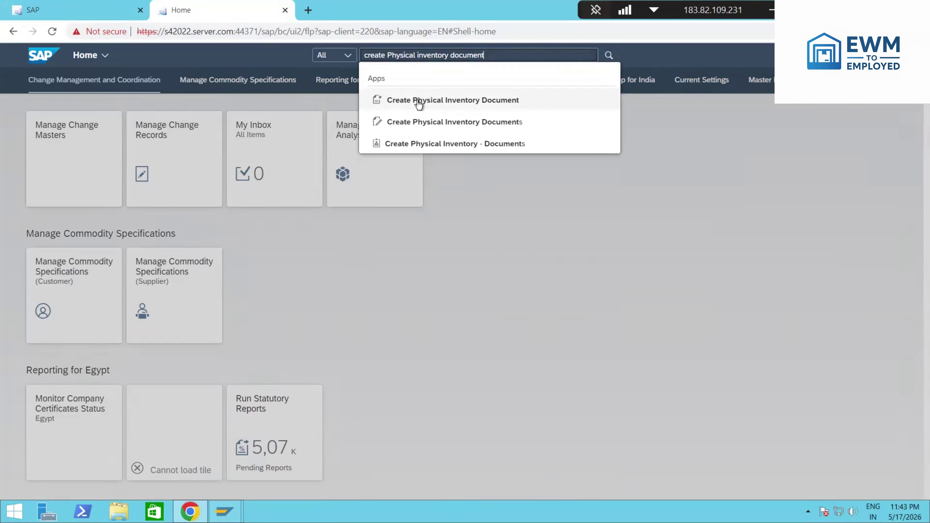
left_click(420, 102)
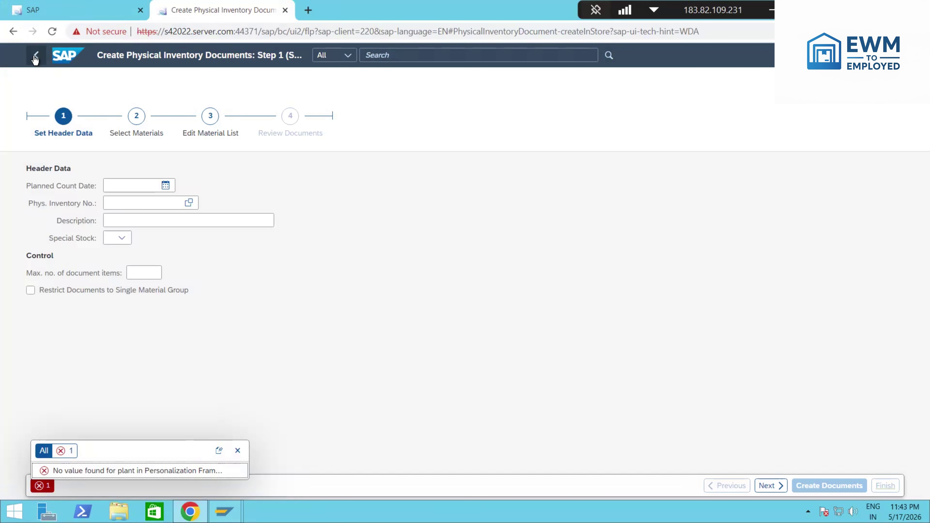
left_click(35, 59)
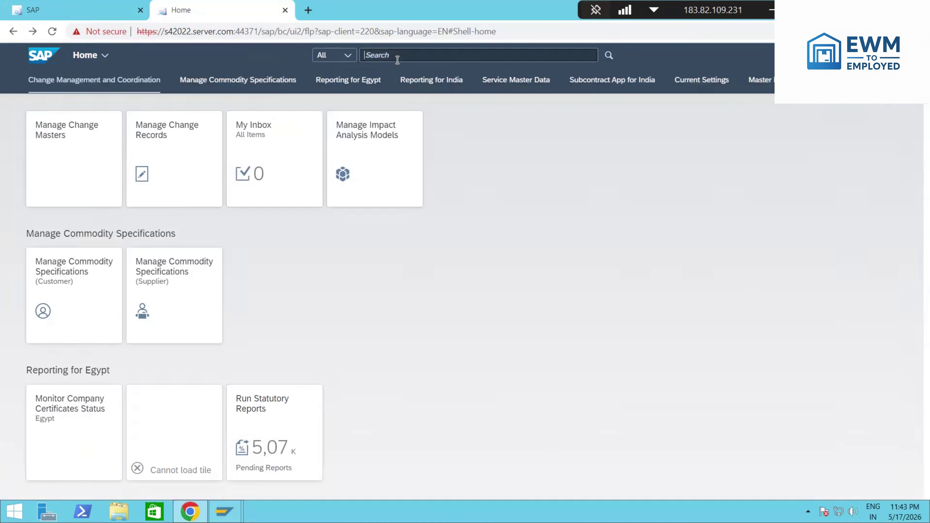
Step: Open Create Physical Inventory - Documents via /scwm/PI_create and run the monitor for warehouse TAPL, monitor SAP
left_click(398, 60)
type("/scwm")
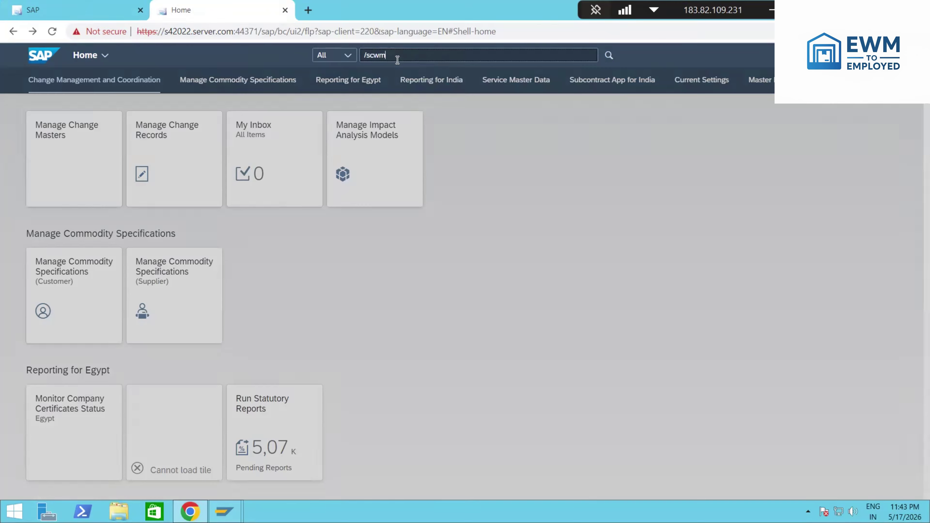
type("/PI")
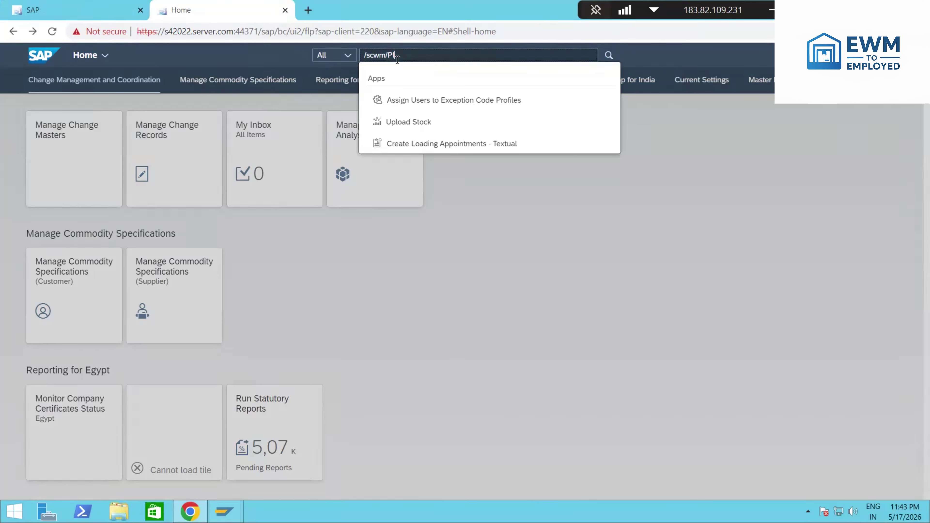
type("_create")
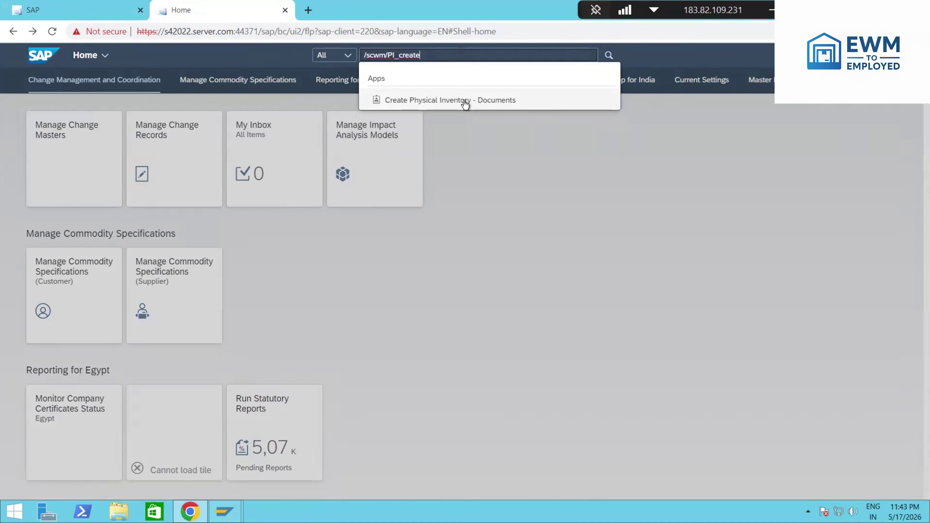
left_click(464, 100)
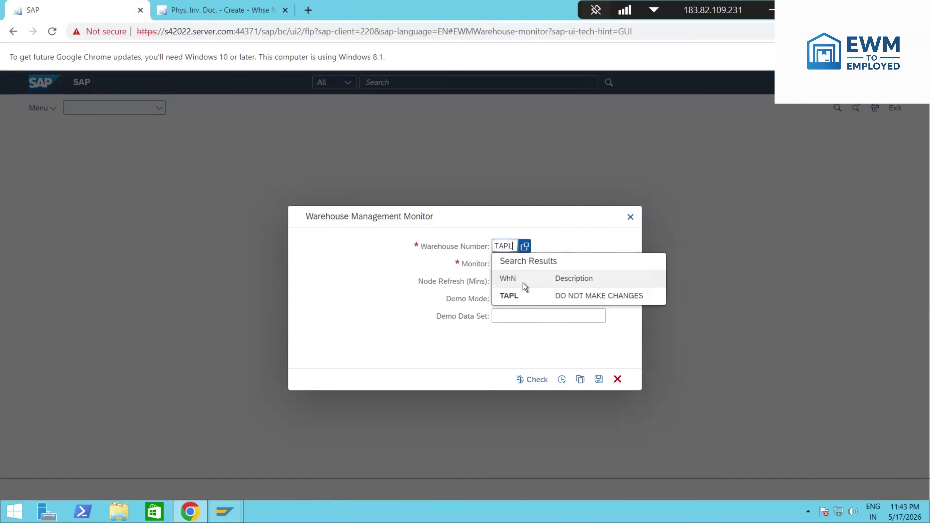
left_click(527, 295)
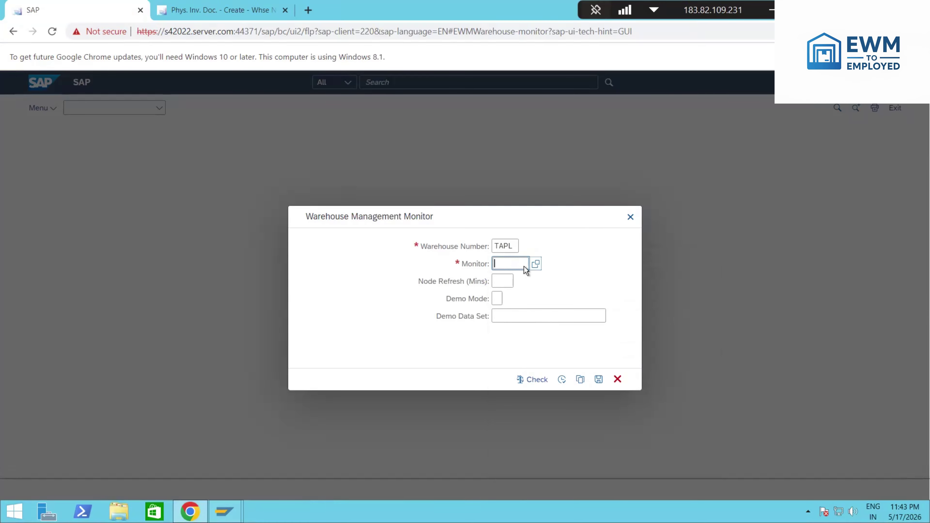
type("AP")
left_click(561, 379)
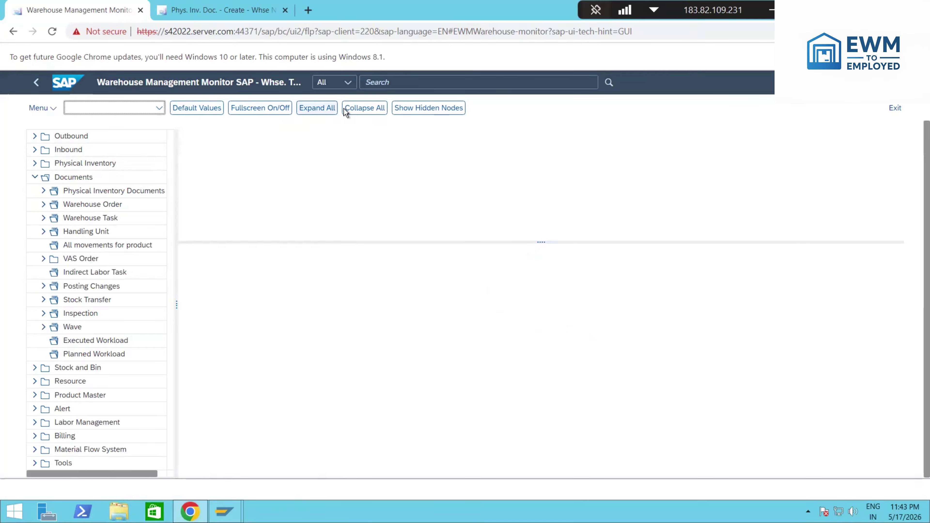
Step: Find product 1620201, flag bin TAPL-01-01-06 and save it as physical inventory document 10034
left_click(192, 11)
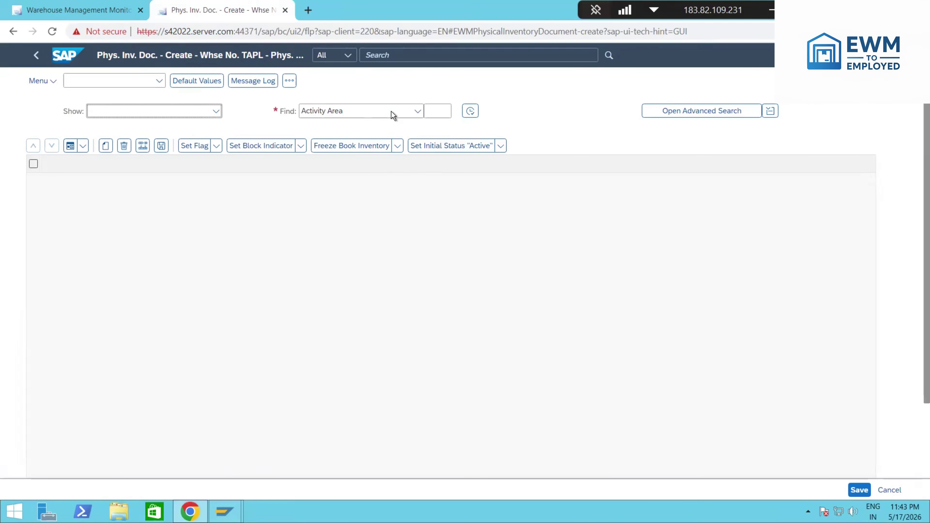
left_click(418, 116)
left_click(330, 146)
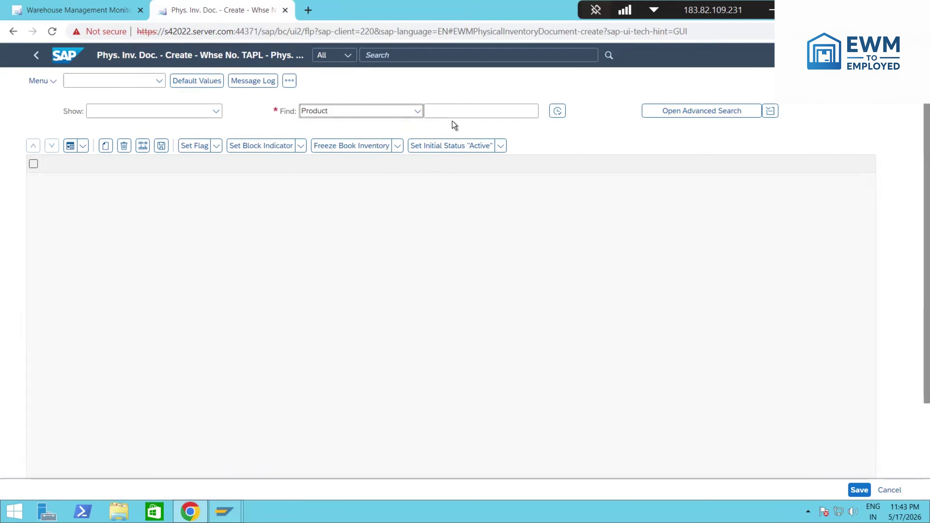
left_click(454, 117)
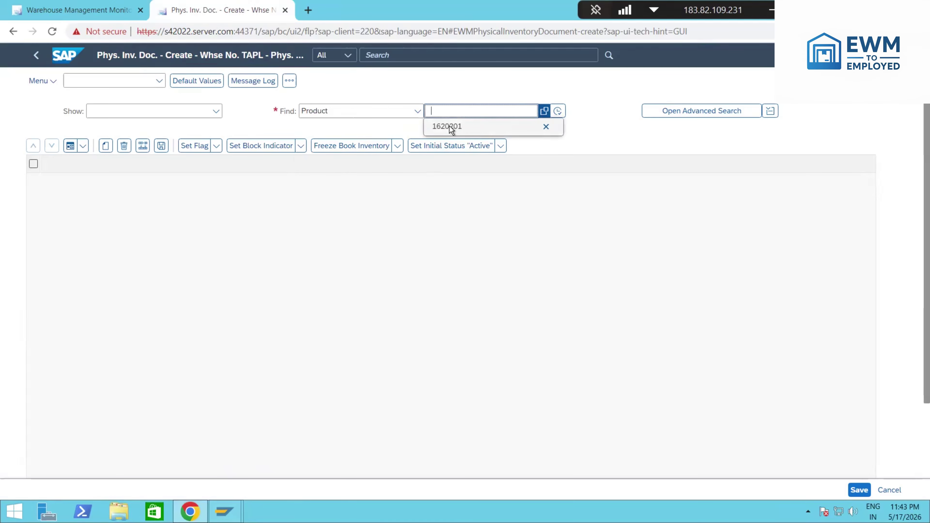
left_click(450, 126)
left_click(557, 113)
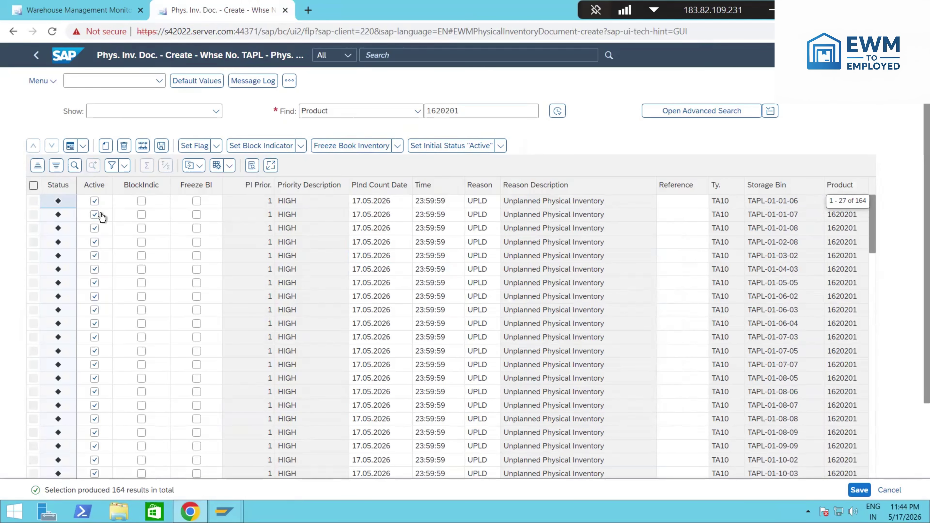
left_click(34, 201)
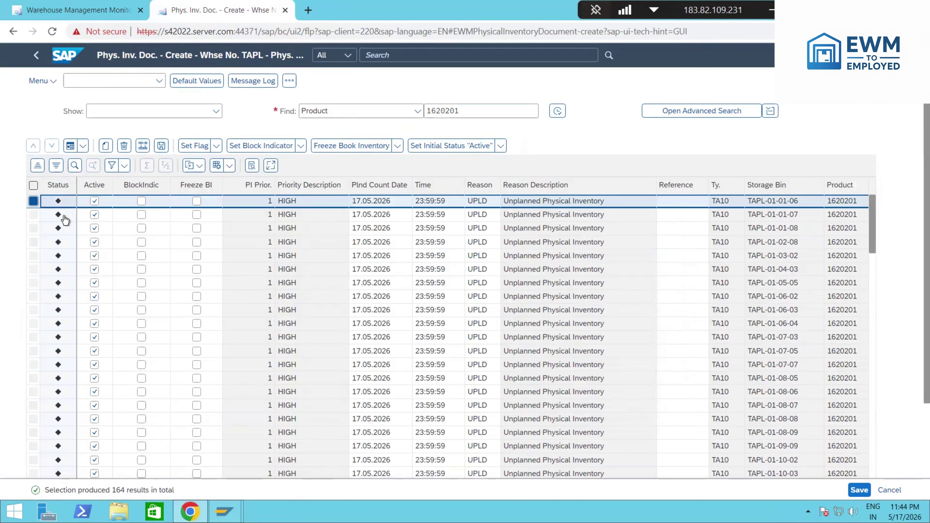
left_click(199, 148)
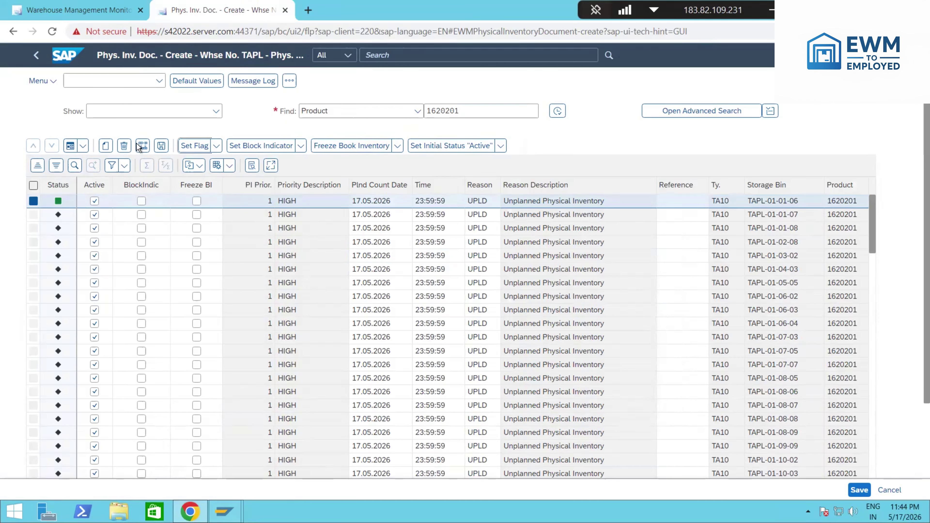
left_click(161, 146)
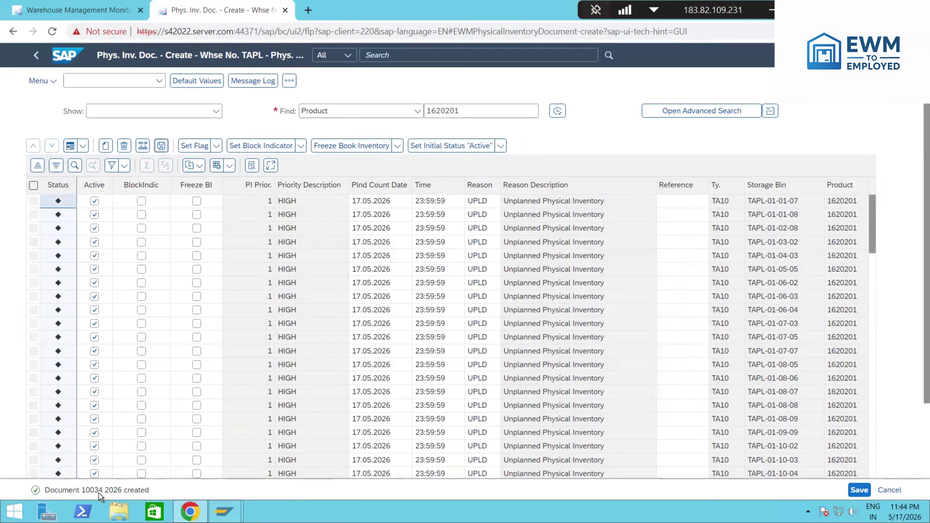
double_click(99, 491)
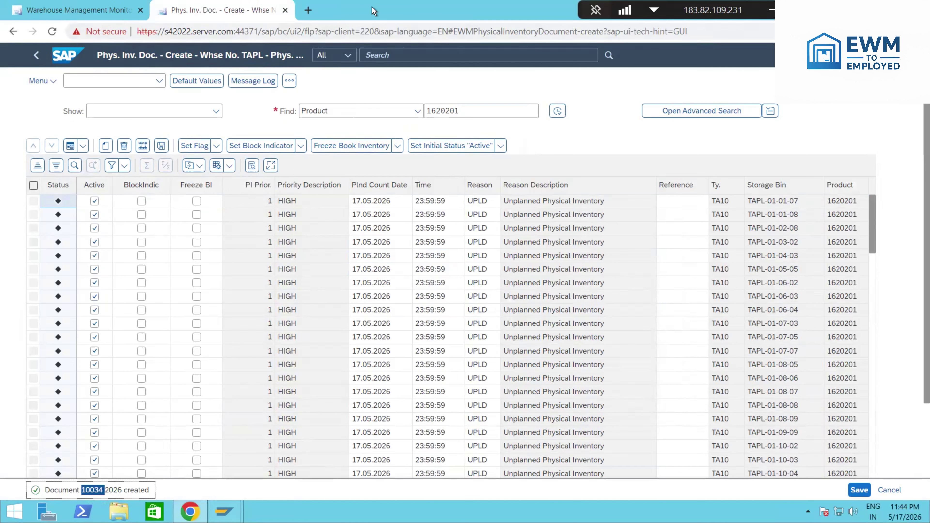
Step: Search 'Process physical Inv' from Home and open the Process Physical Inventory app
left_click(59, 58)
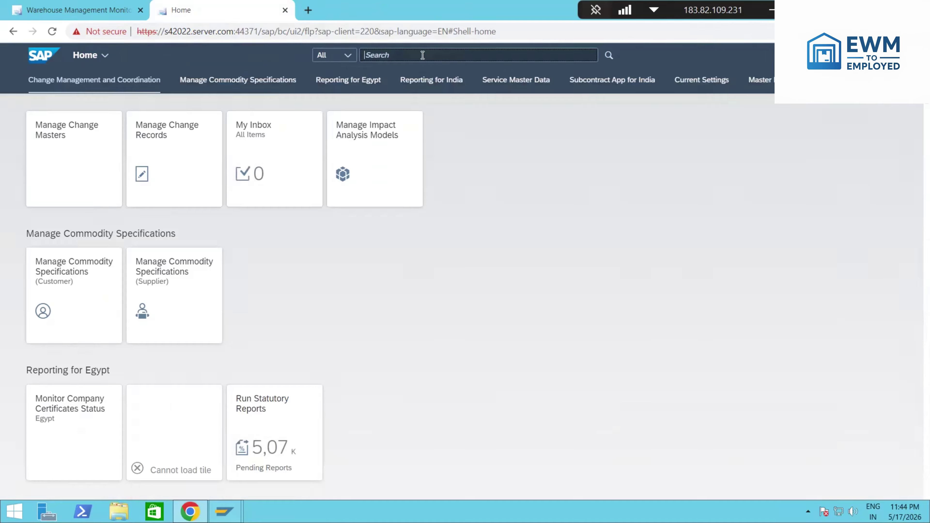
type("Process")
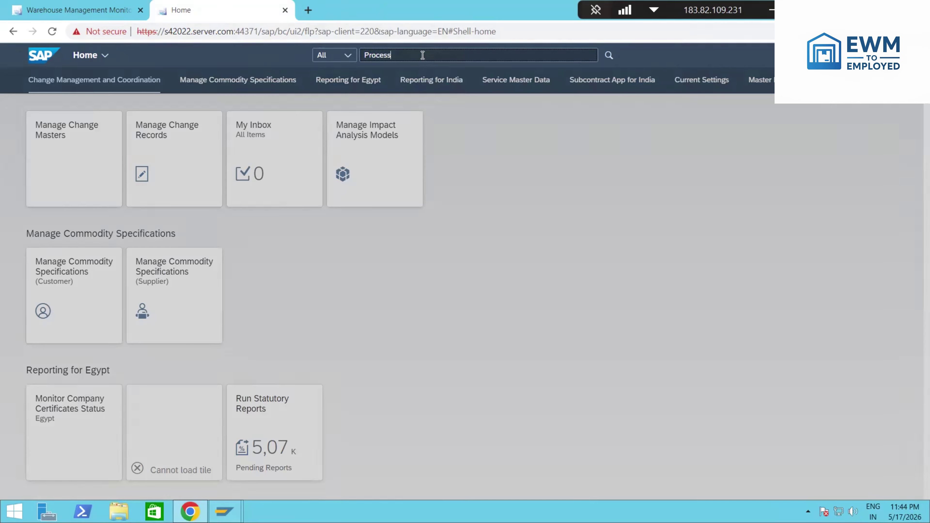
type(" O")
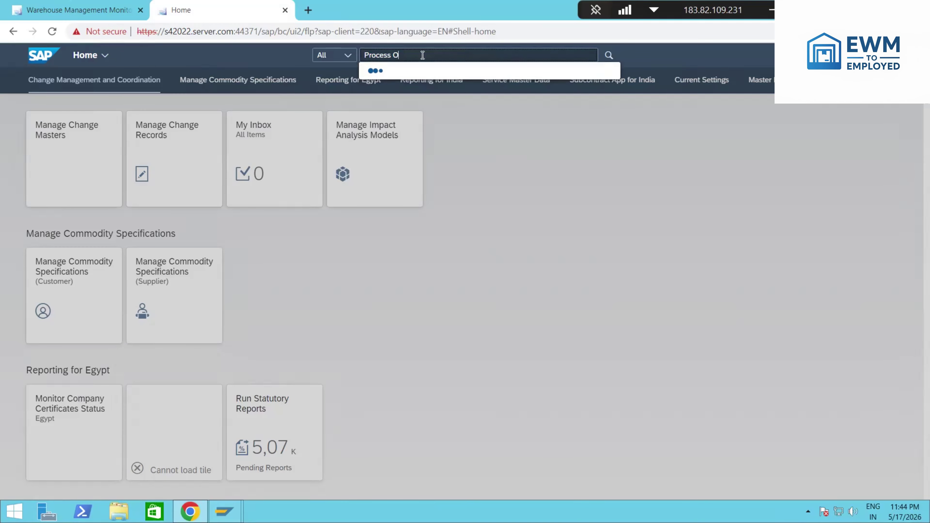
key("BackSpace")
type("physical Inv")
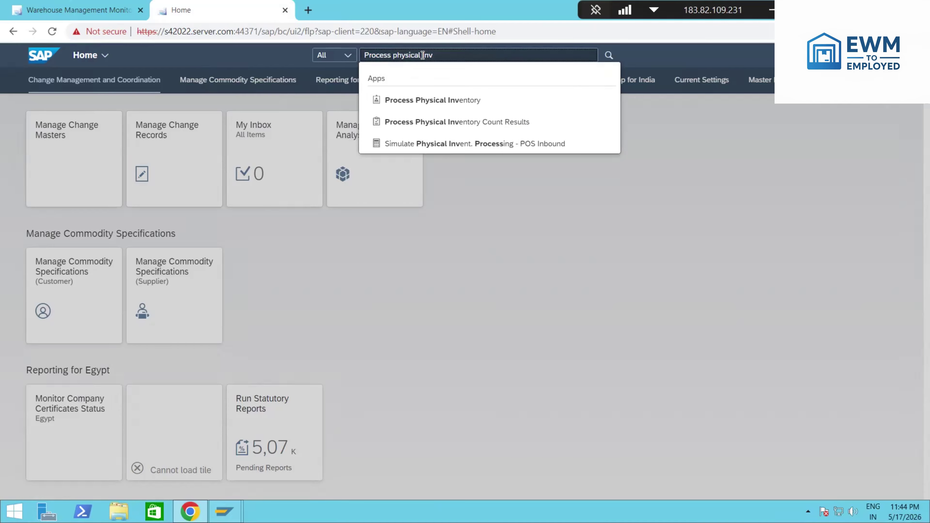
left_click(446, 103)
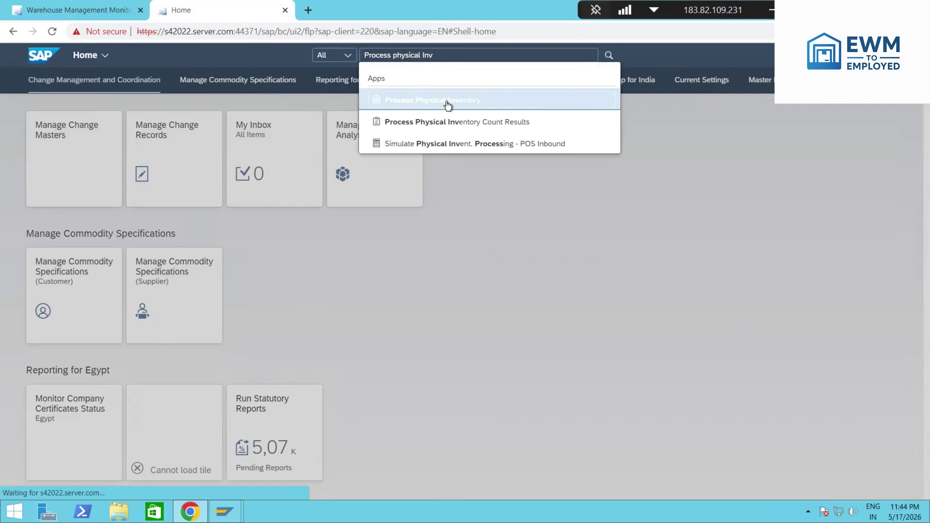
Step: Copy the Process Physical Inventory app's address into a new browser tab
left_click(308, 10)
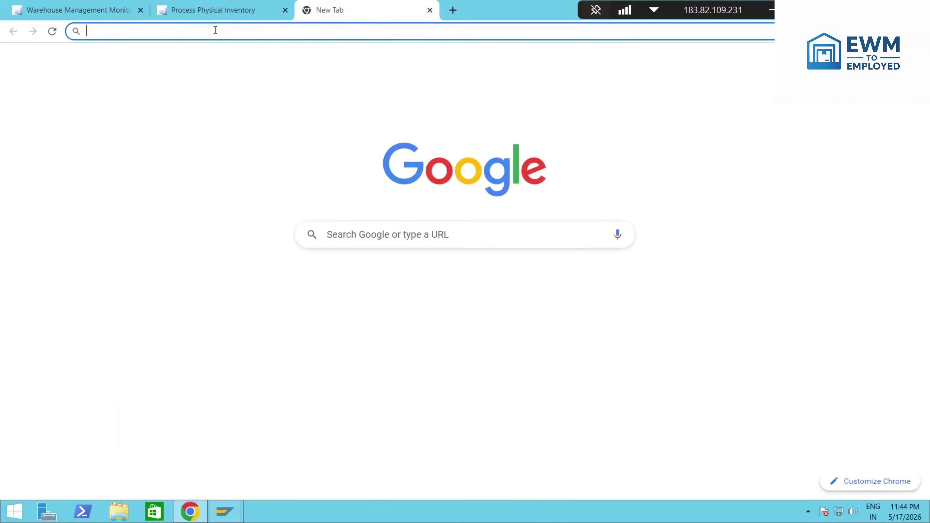
left_click(175, 18)
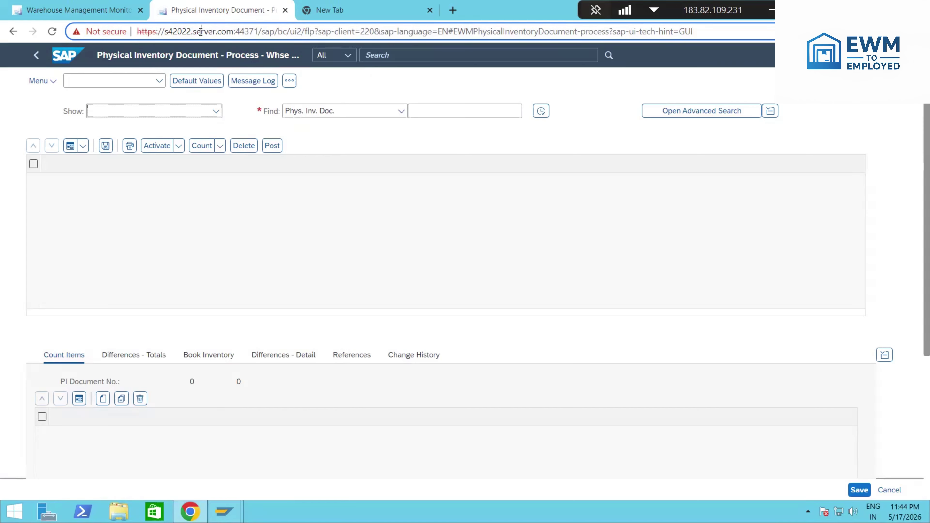
left_click(201, 31)
key("ctrl+c")
left_click(362, 11)
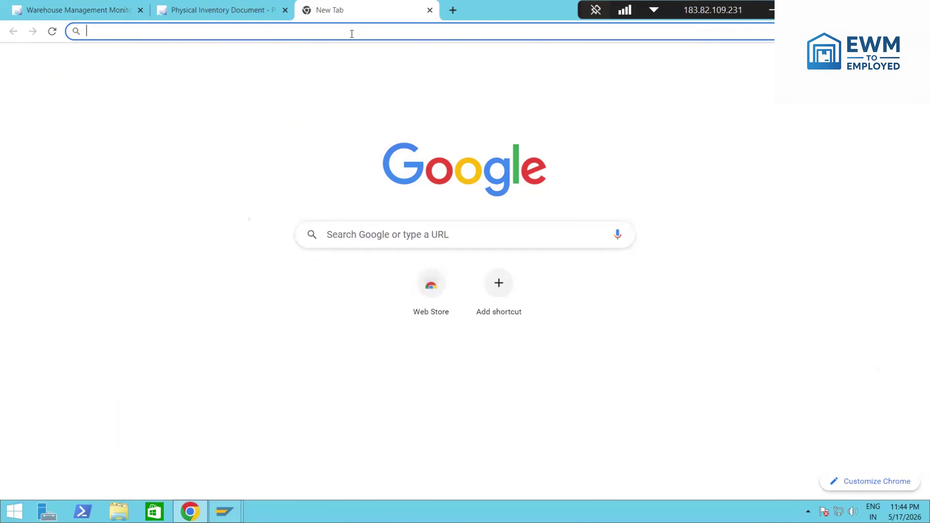
key("ctrl+v")
key("Return")
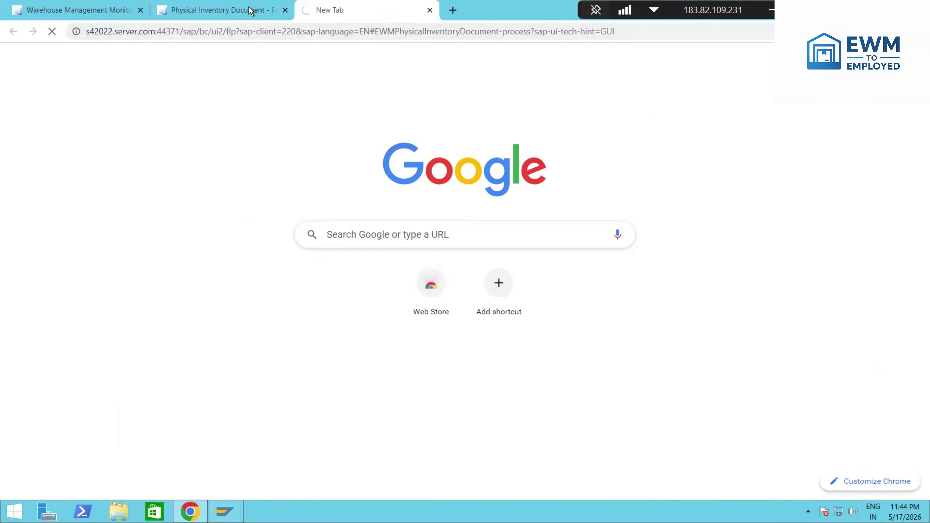
left_click(251, 11)
Step: Look up physical inventory document 10034 by its document number
left_click(461, 112)
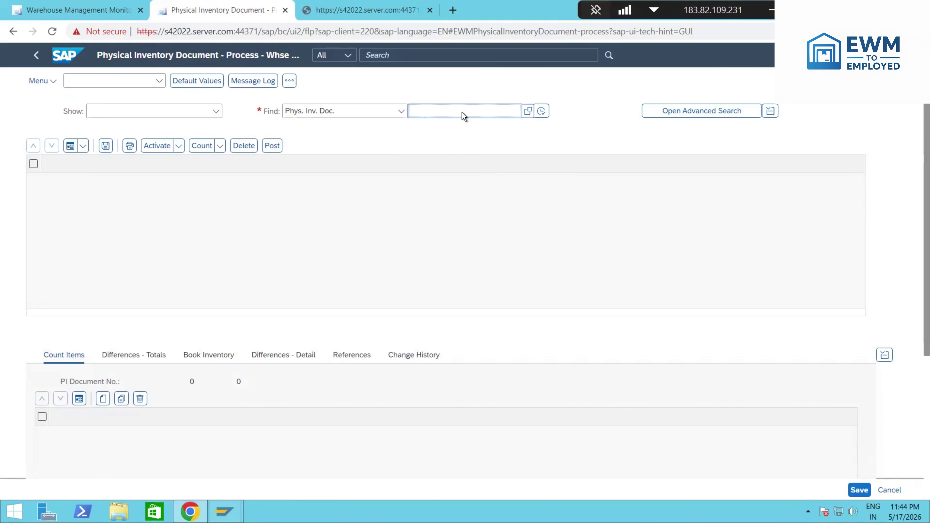
type("10034")
left_click(541, 110)
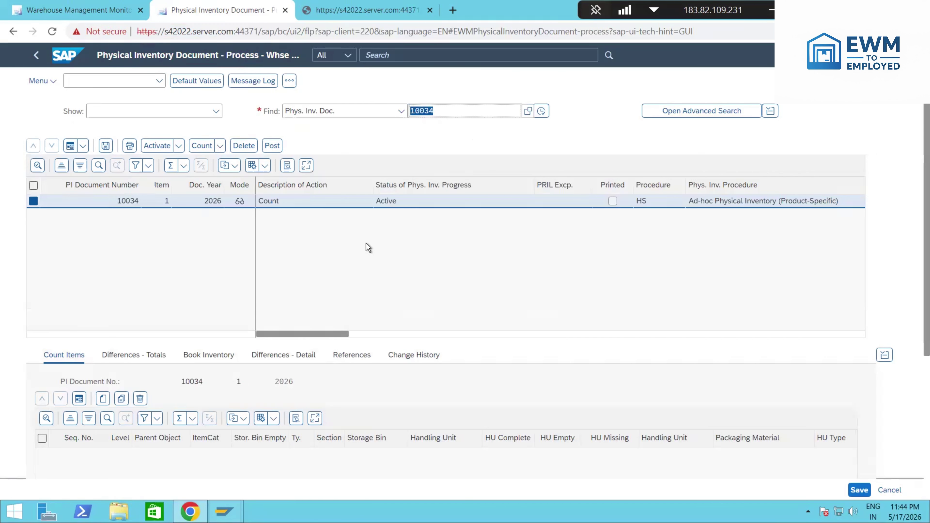
left_click(81, 9)
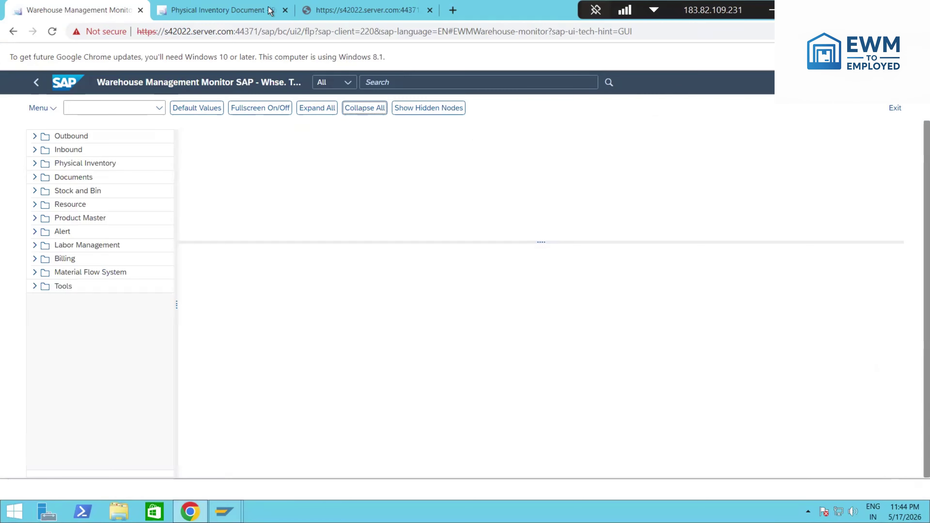
left_click(246, 11)
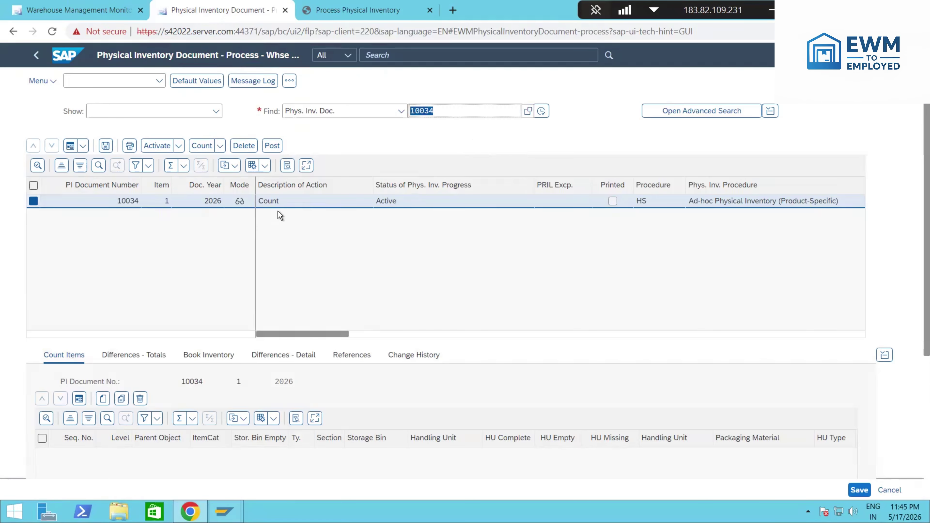
left_click(351, 10)
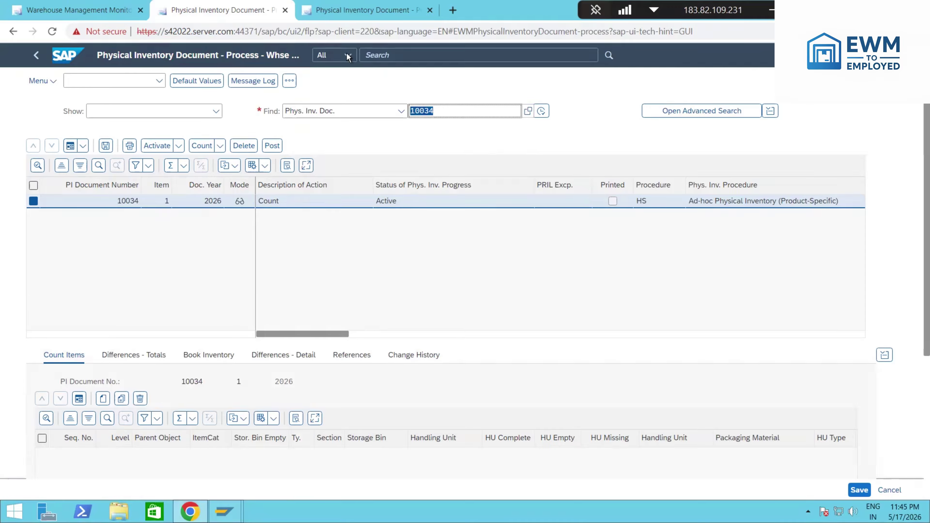
left_click(69, 54)
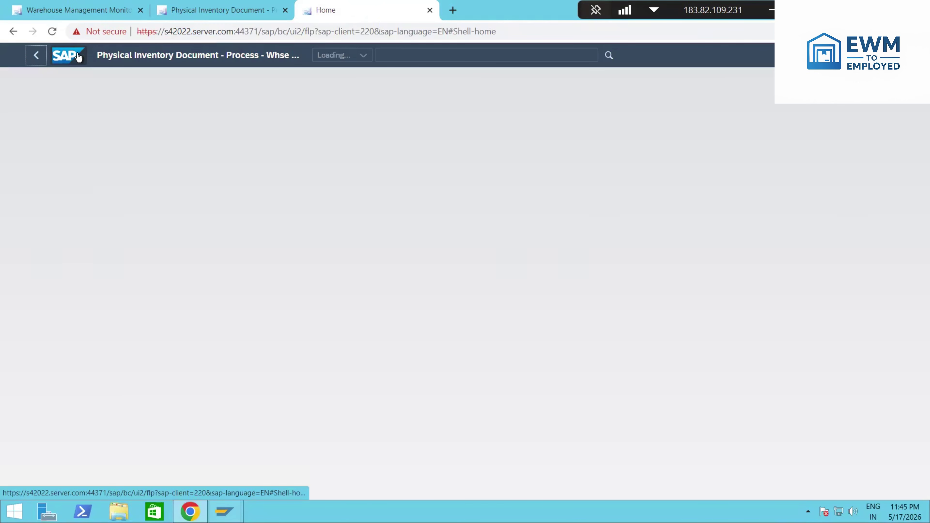
left_click(212, 10)
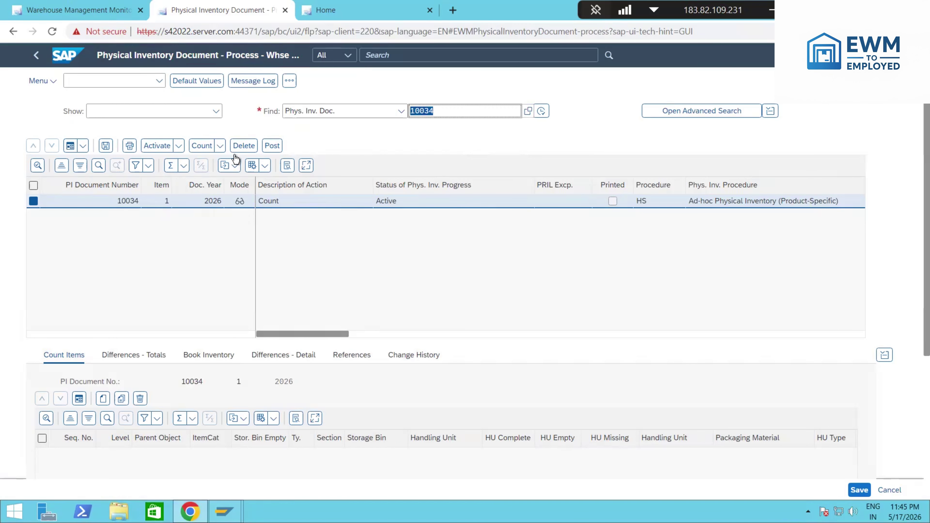
Step: In the Count dialog, pick the counter user and count date 17.05.2026, then continue
left_click(201, 146)
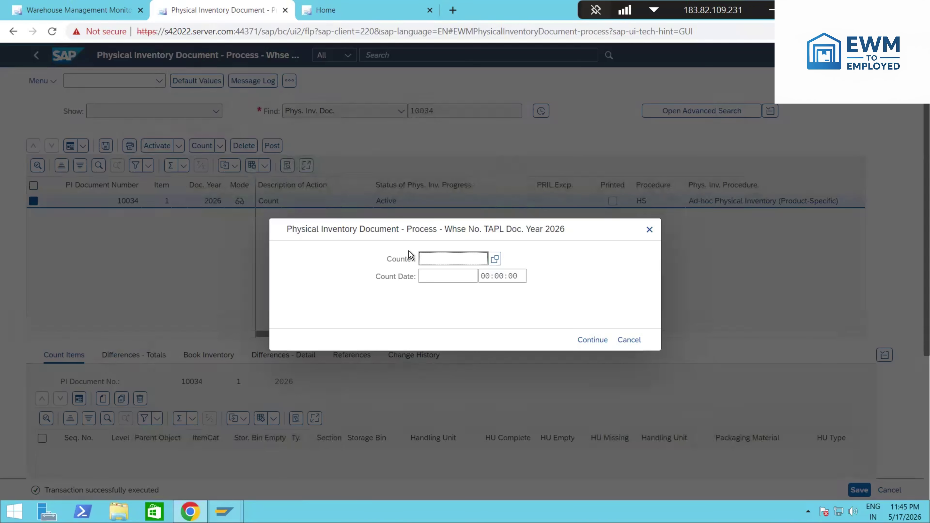
type("S22ewm51")
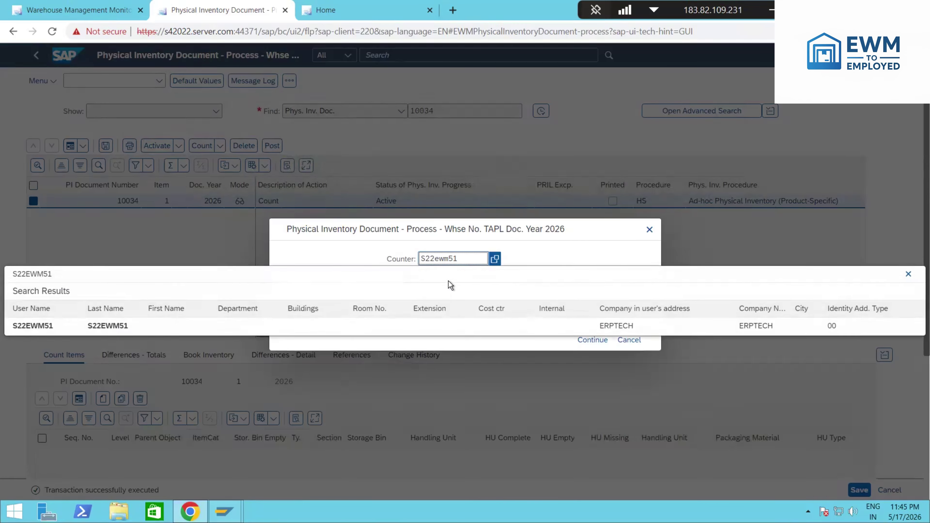
left_click(448, 281)
left_click(484, 276)
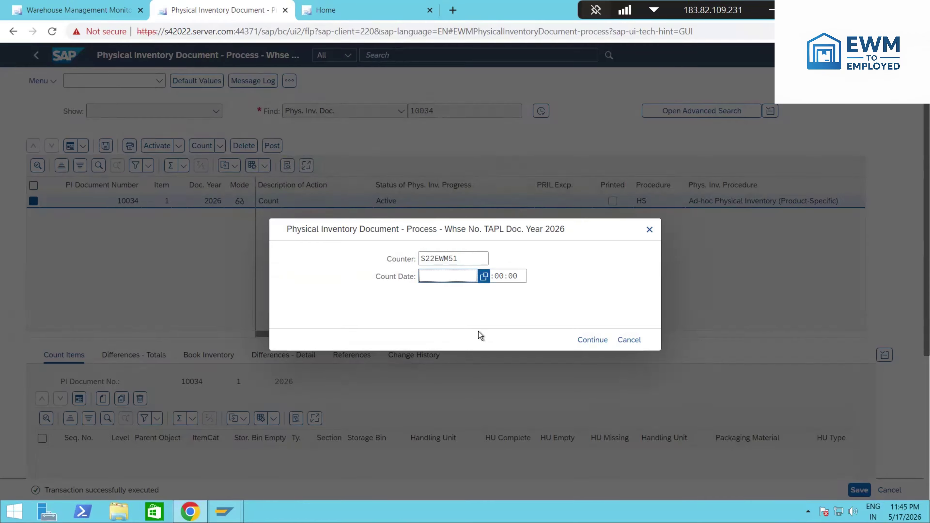
left_click(470, 329)
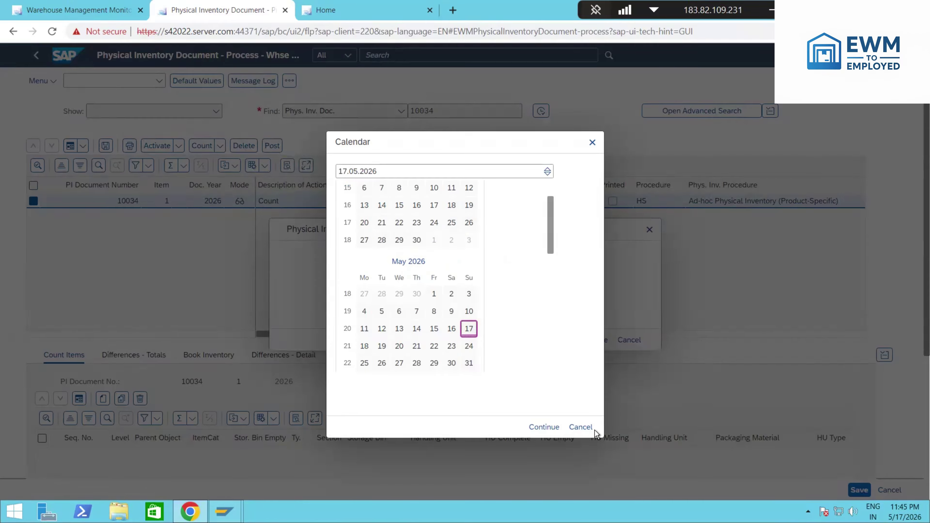
left_click(590, 429)
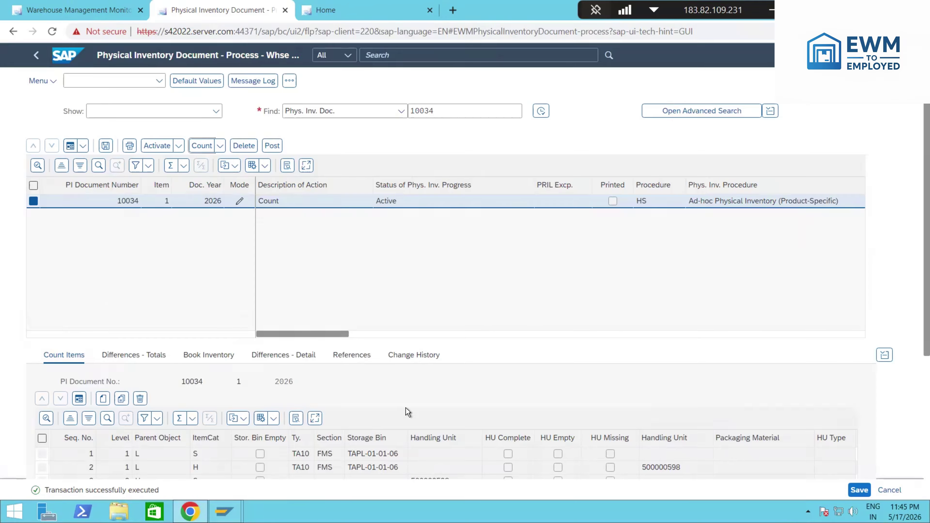
Step: Enter a counted quantity of 60 EA for item 1, against book quantity 62
scroll(859, 367, "down", 5)
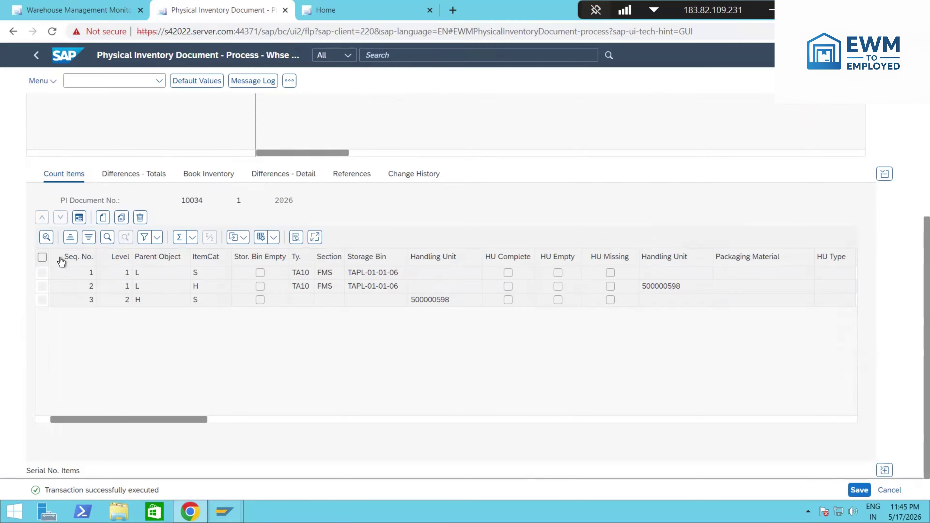
left_click(42, 257)
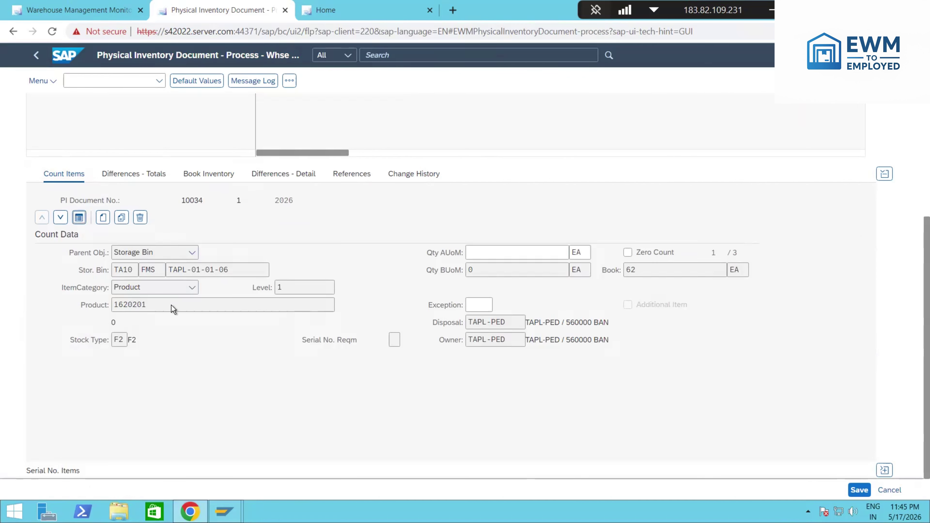
double_click(157, 256)
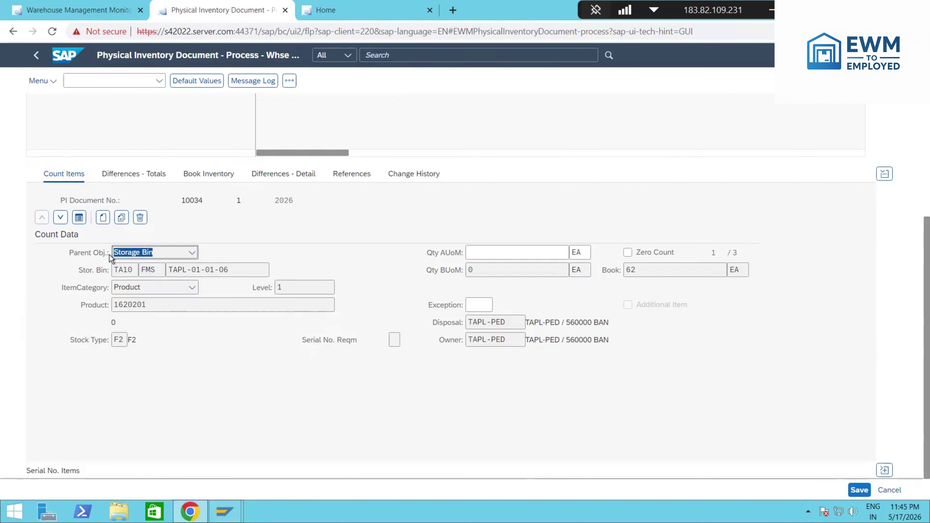
left_click(159, 308)
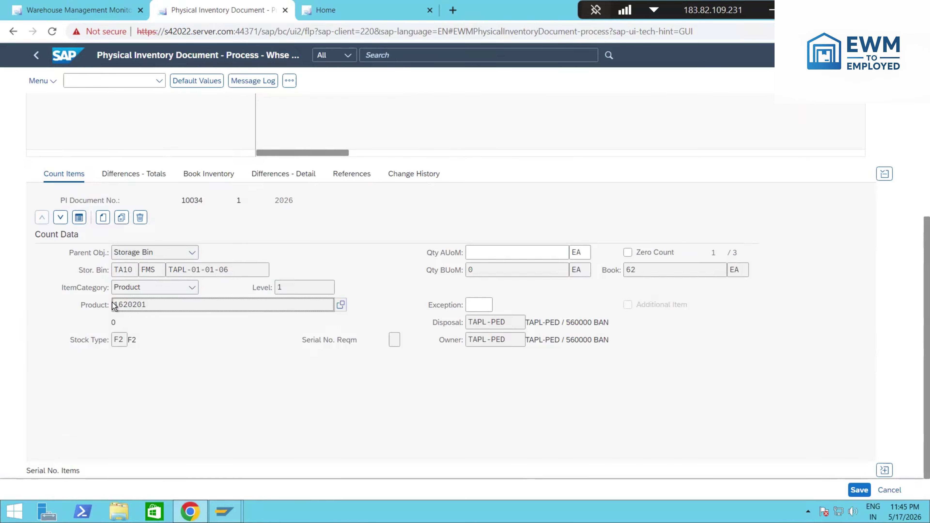
left_click(638, 272)
left_click(502, 261)
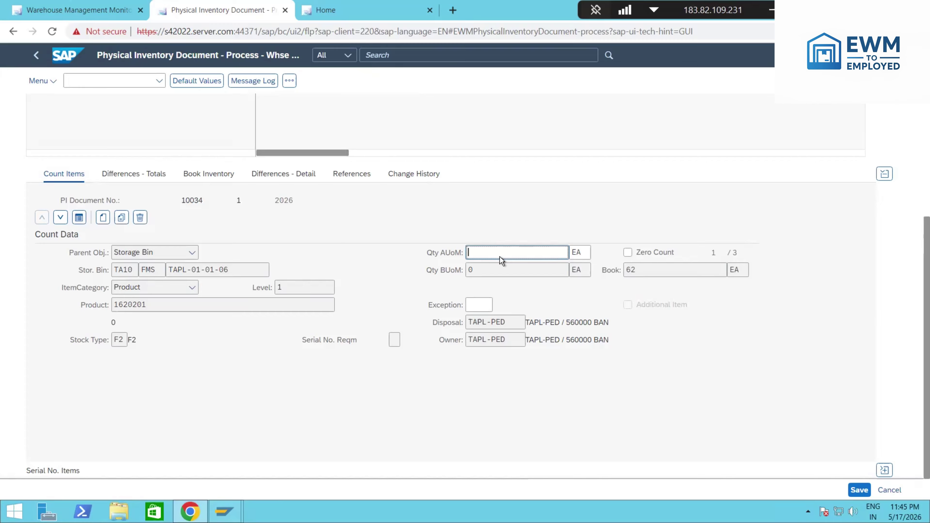
type("60")
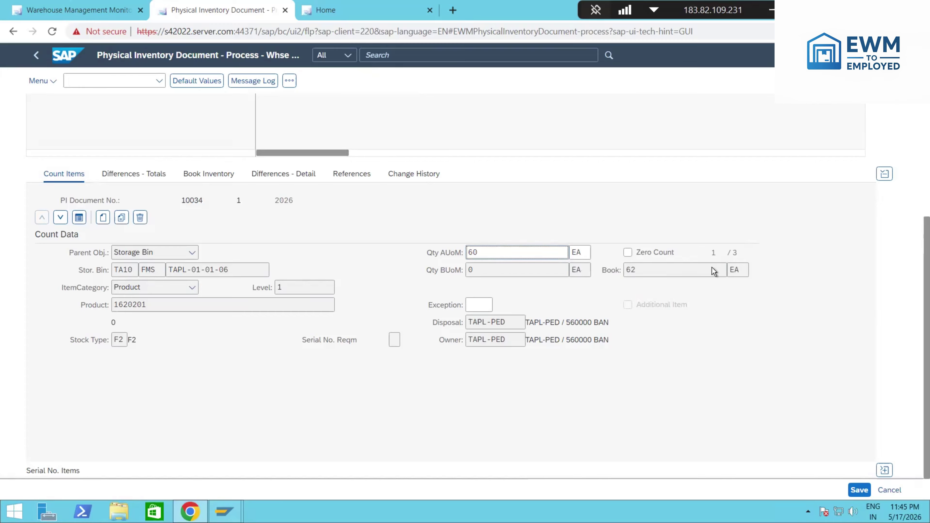
key("Return")
Step: Step through items 2 and 3, reviewing handling unit 500000598 and its storage bin
left_click(61, 218)
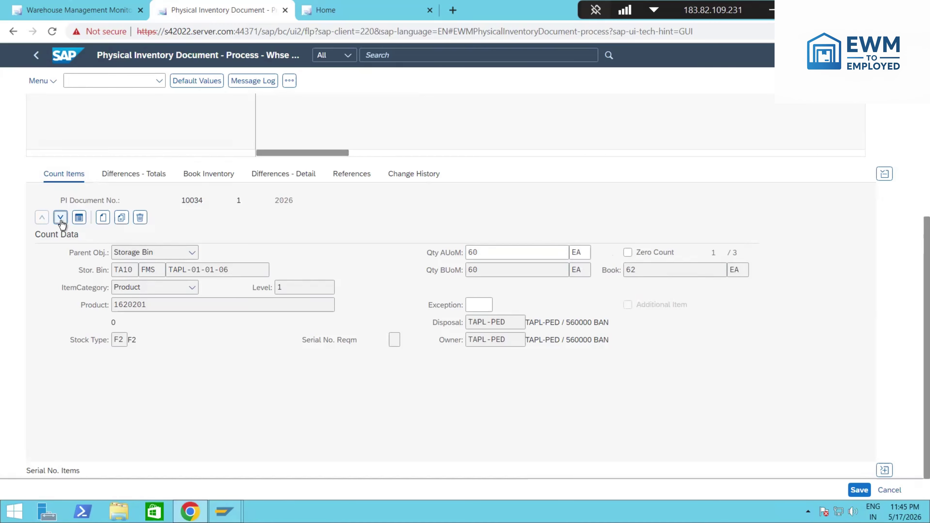
left_click_drag(229, 270, 110, 290)
left_click_drag(158, 321, 111, 320)
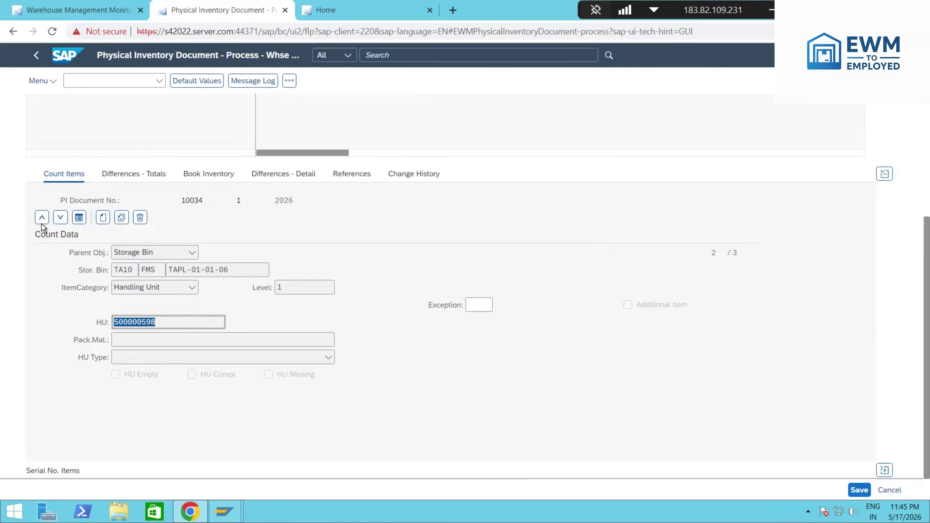
left_click(265, 295)
left_click_drag(250, 270, 171, 271)
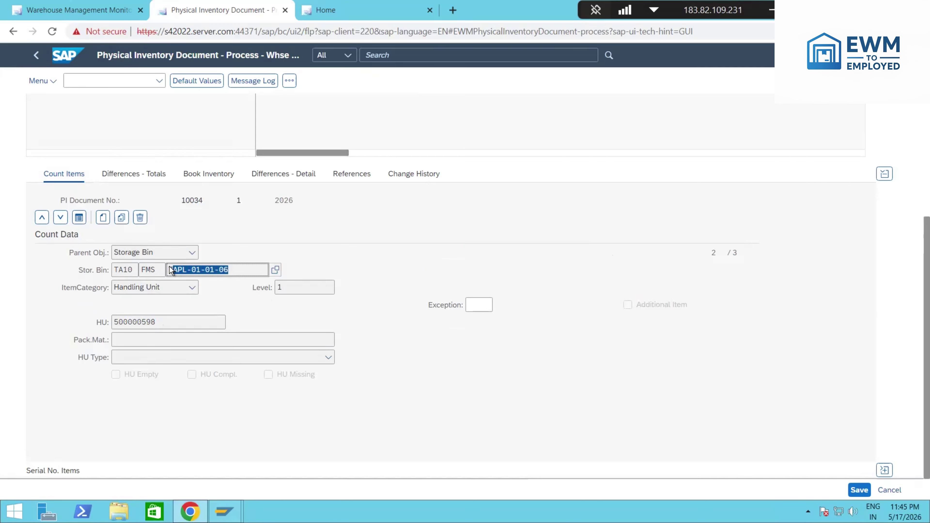
left_click(122, 322)
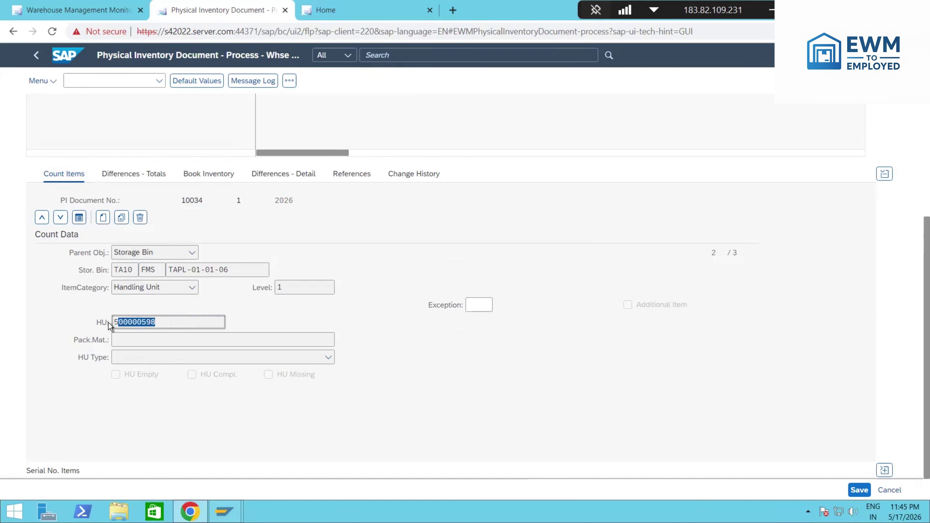
left_click(65, 218)
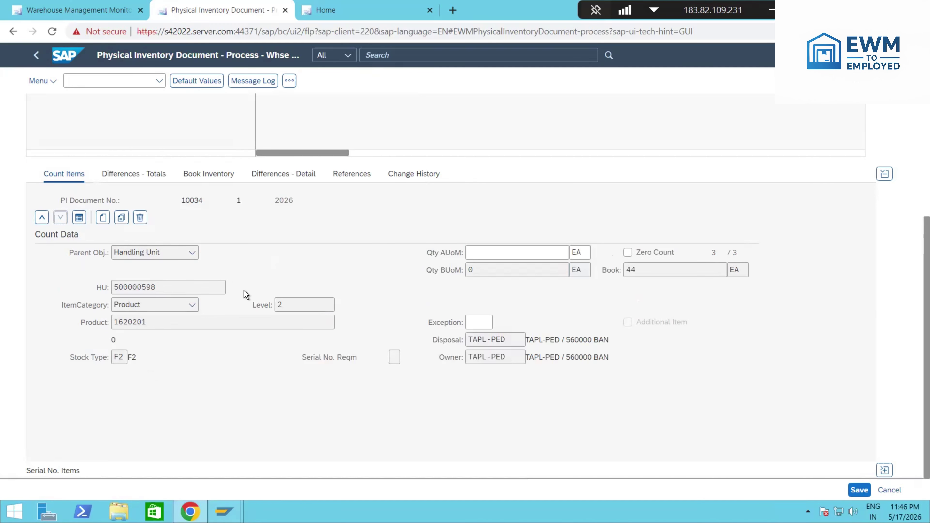
Step: Record a counted quantity of 40 EA for product 1620201 in HU 500000598 and save document 10034
double_click(116, 325)
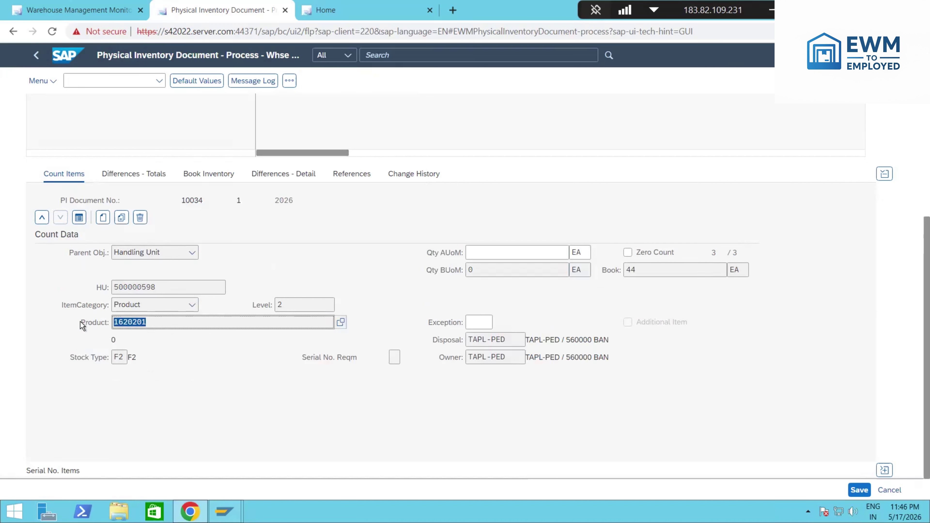
left_click(627, 272)
left_click(501, 253)
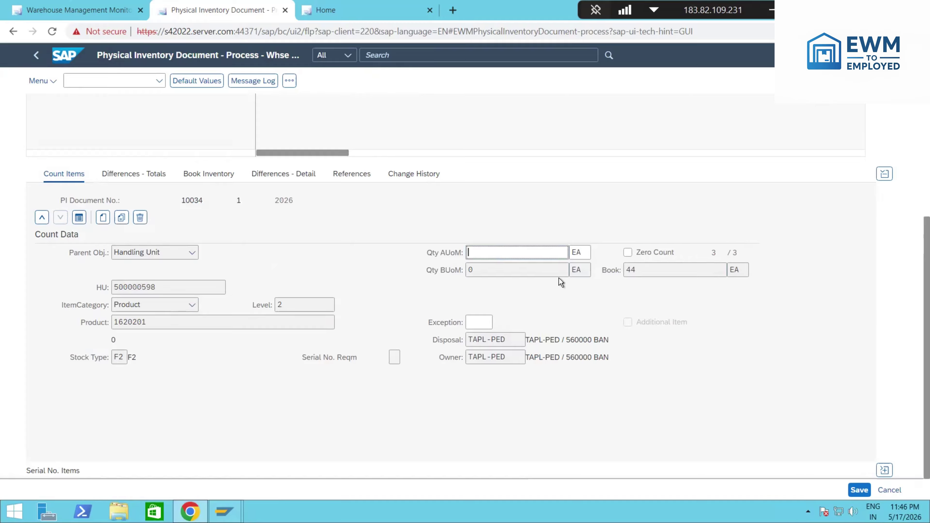
type("40")
key("Return")
left_click(858, 491)
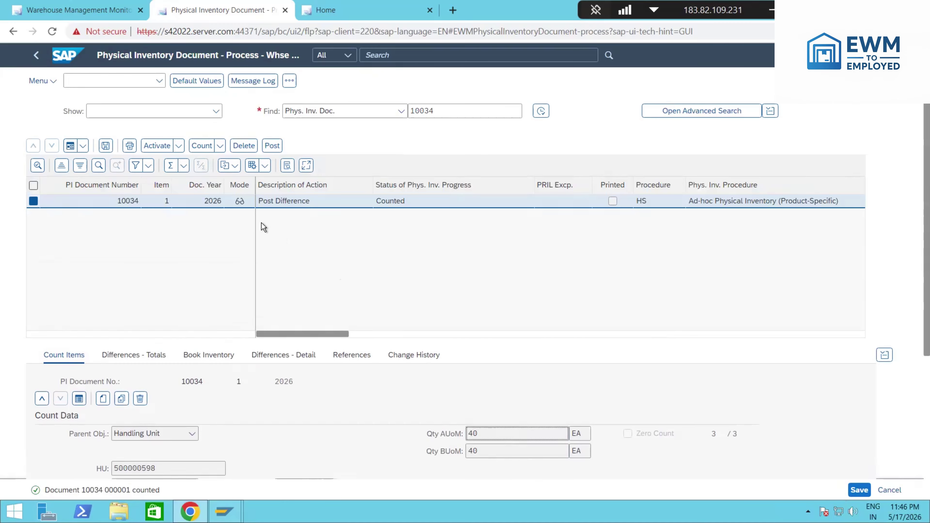
Step: Show document 10034's count items as a table and check the 60 EA and 40 EA counts for bin TAPL-01-01-06
left_click(79, 398)
scroll(451, 297, "down", 3)
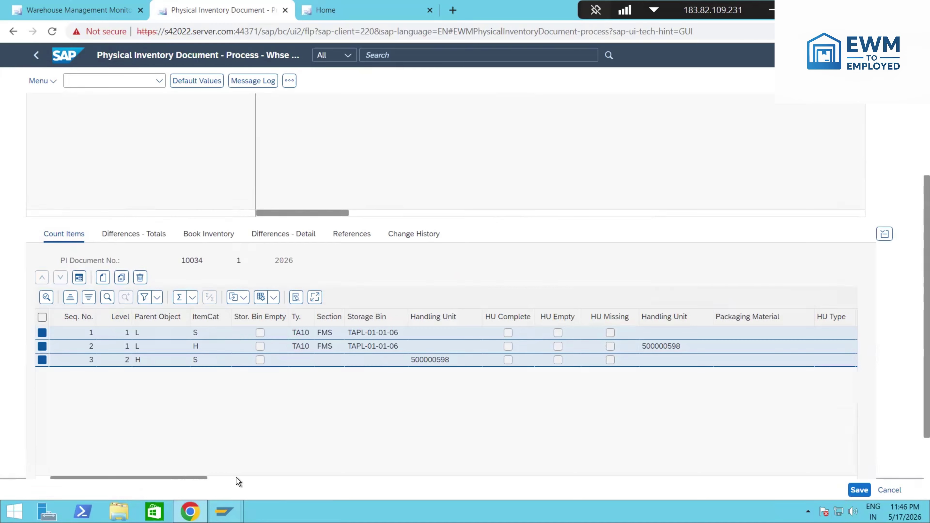
left_click(220, 478)
left_click_drag(233, 478, 192, 477)
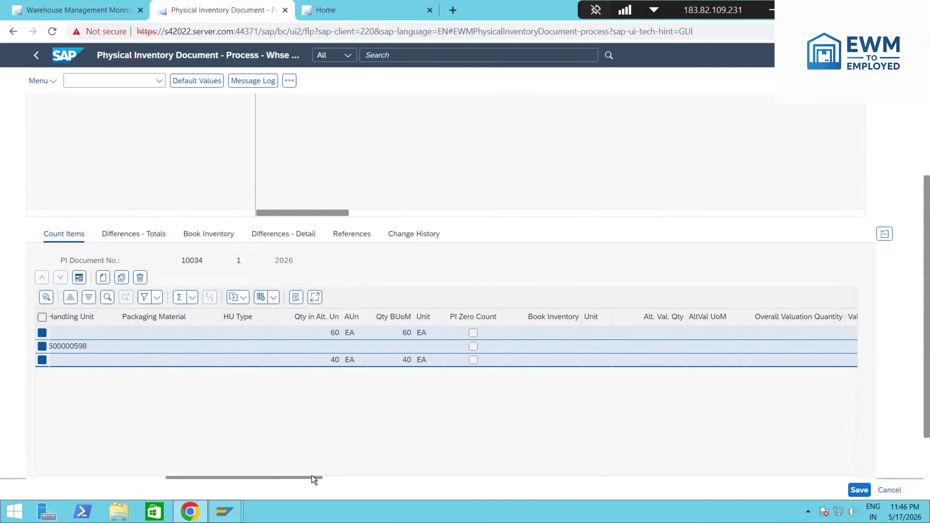
left_click_drag(314, 479, 112, 483)
scroll(359, 379, "up", 3)
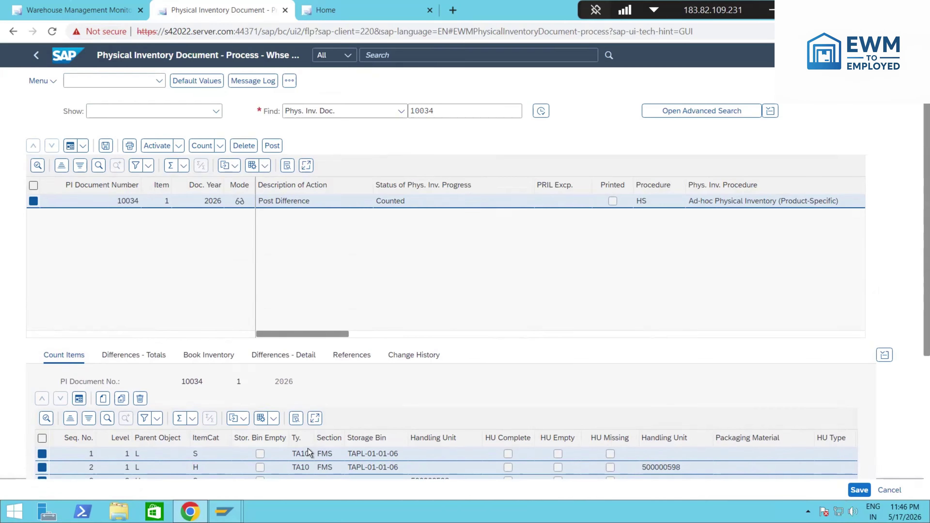
scroll(308, 448, "down", 2)
left_click(376, 407)
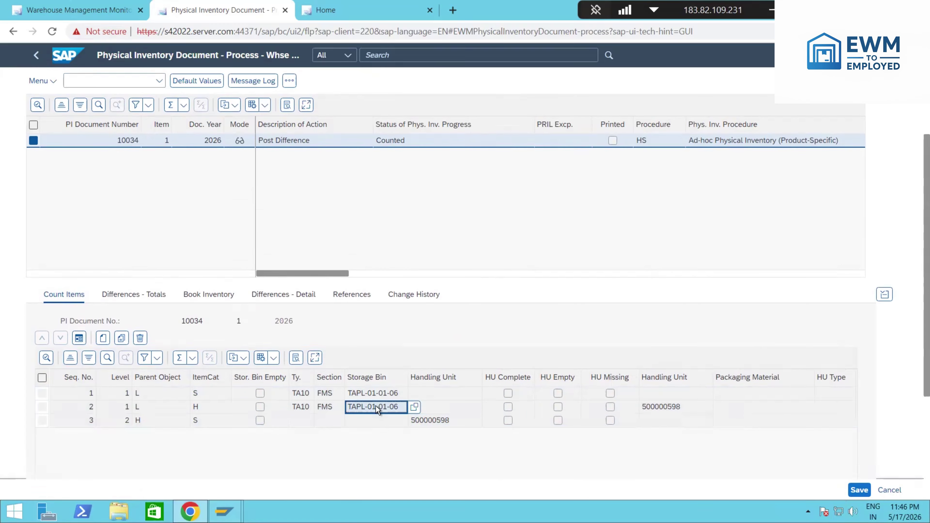
Step: In the Warehouse Management Monitor, search storage bin TAPL-01-01-06 and show its physical stock
left_click(53, 10)
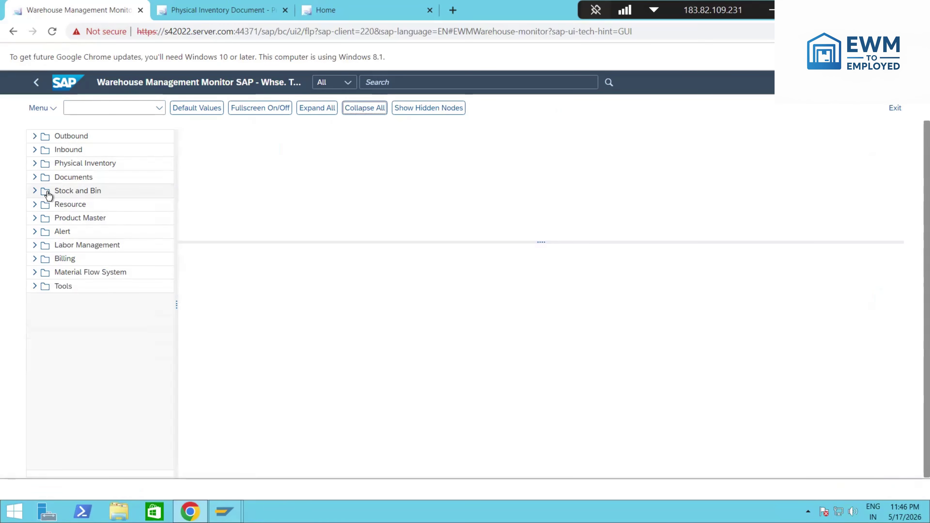
left_click(35, 191)
left_click(105, 205)
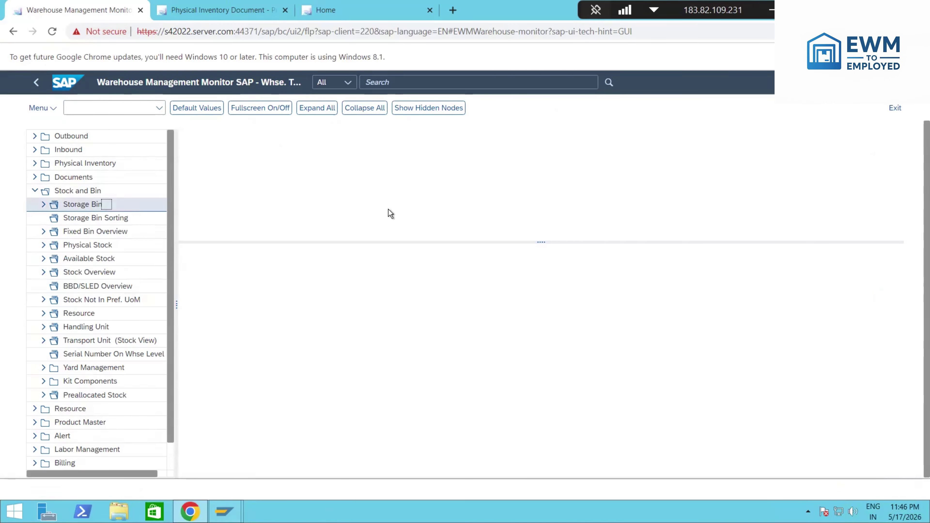
left_click(349, 183)
type("TAPL-01-01-06")
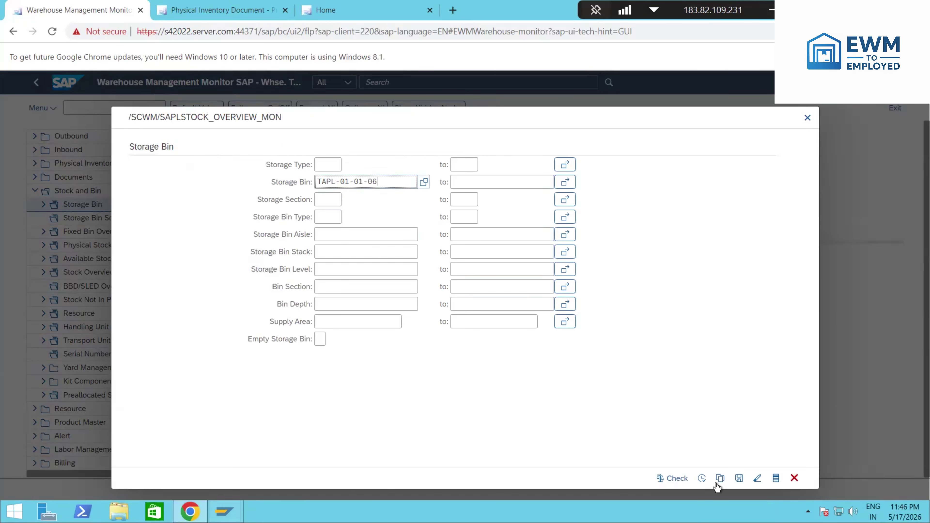
left_click(701, 478)
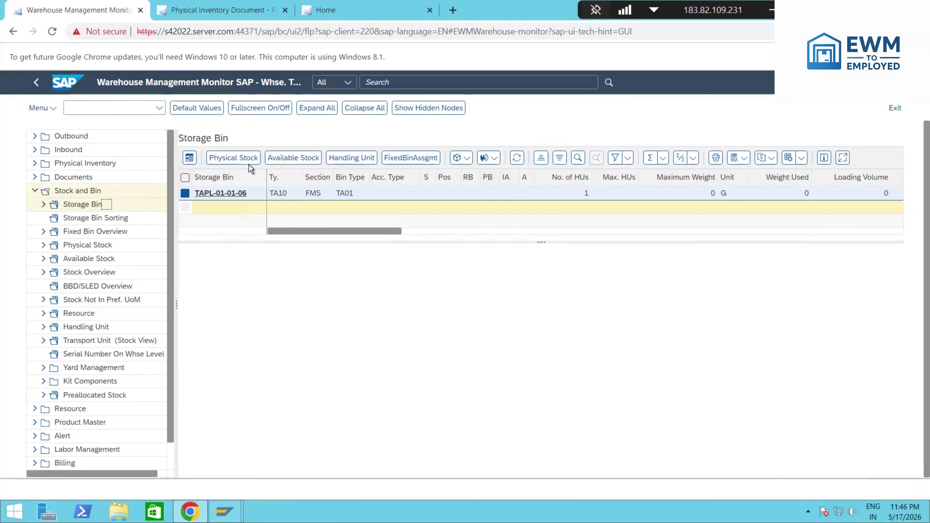
left_click(235, 158)
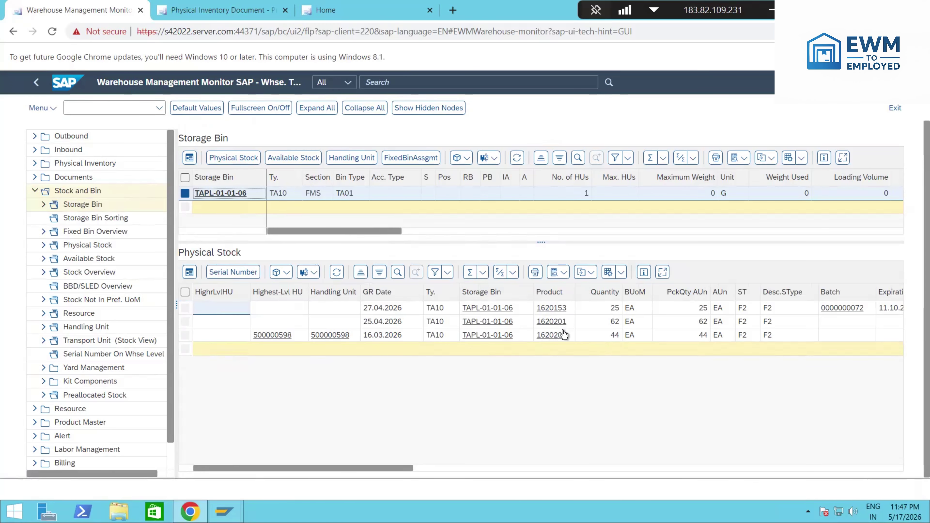
Step: Filter the physical stock by product 1620201 and check the 62 EA and 44 EA quantities
left_click(549, 293)
left_click(435, 272)
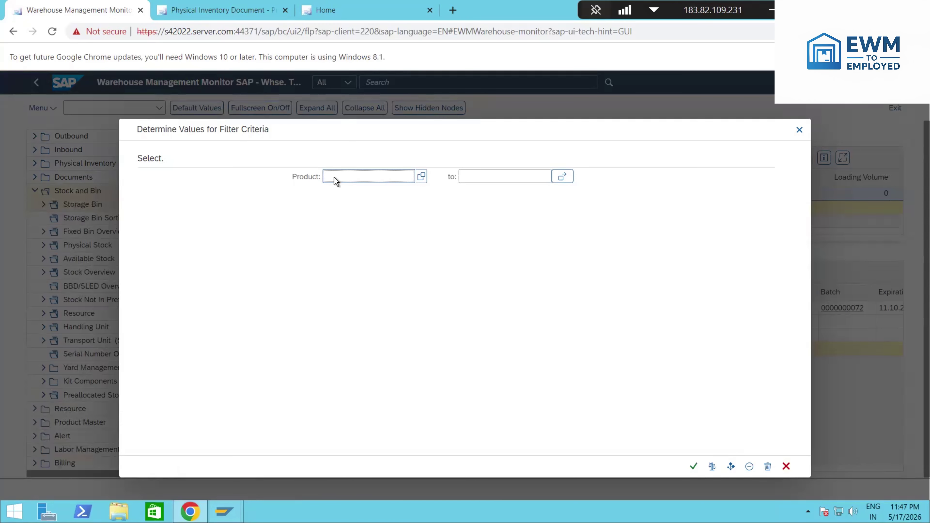
type("1620201")
left_click(693, 466)
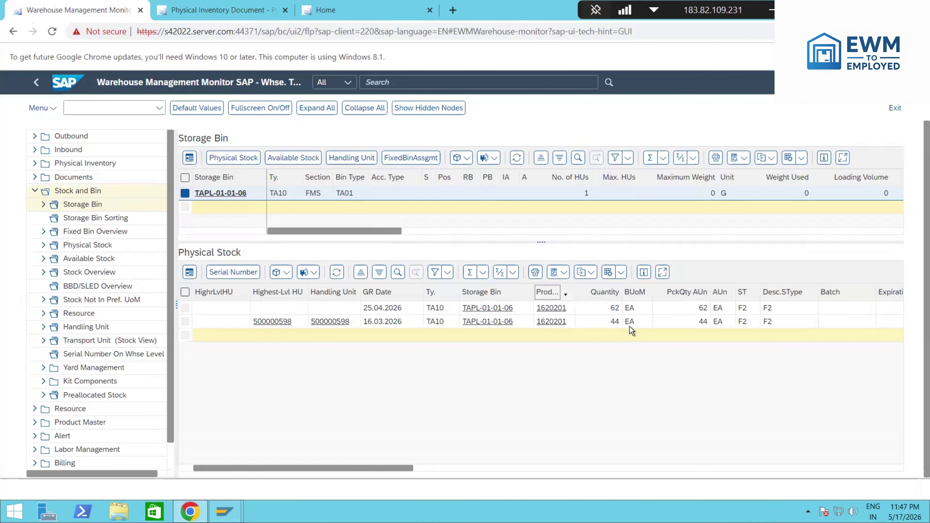
left_click(605, 323)
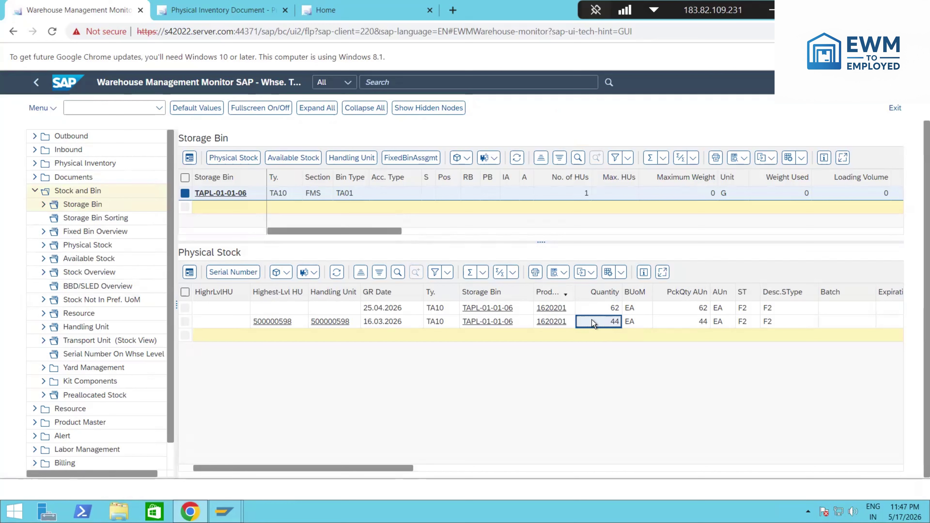
left_click(606, 307)
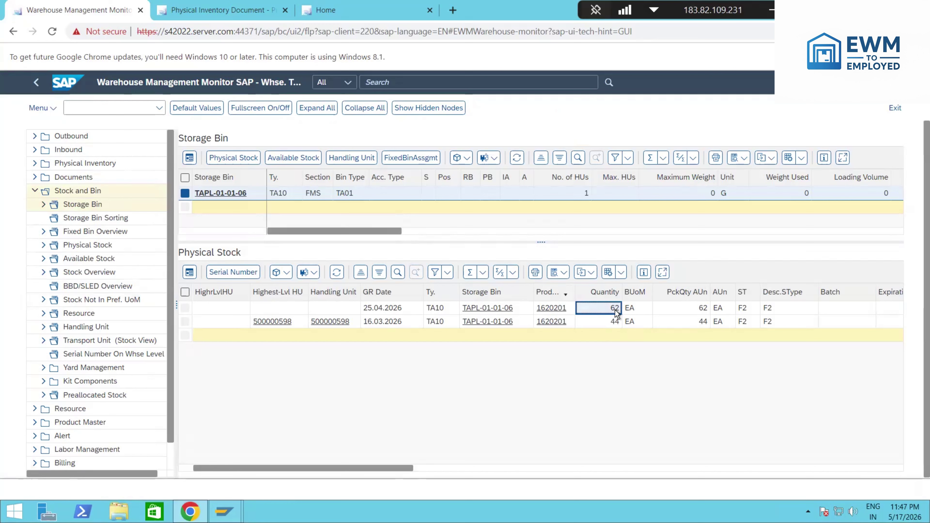
key("alt+Tab")
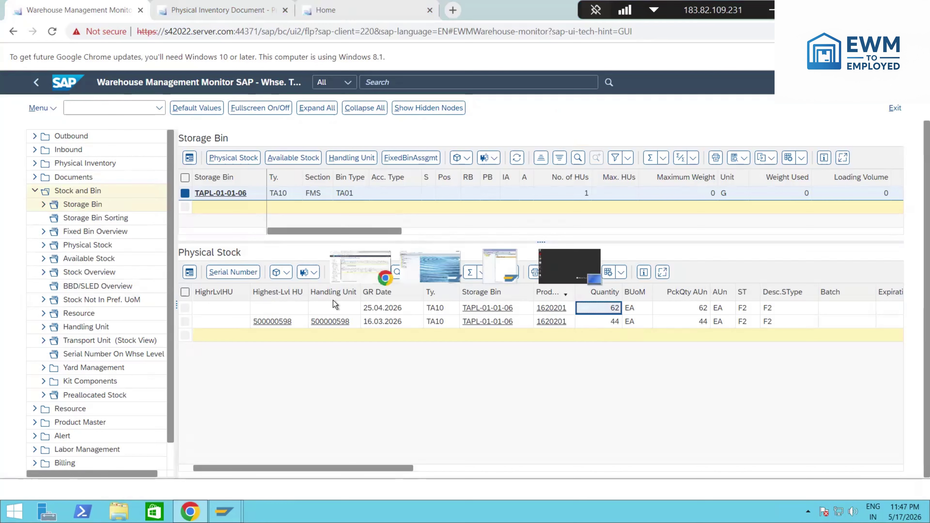
Step: Post PI document 10034 and save so its status changes to Posted
key("alt+Tab")
left_click(238, 10)
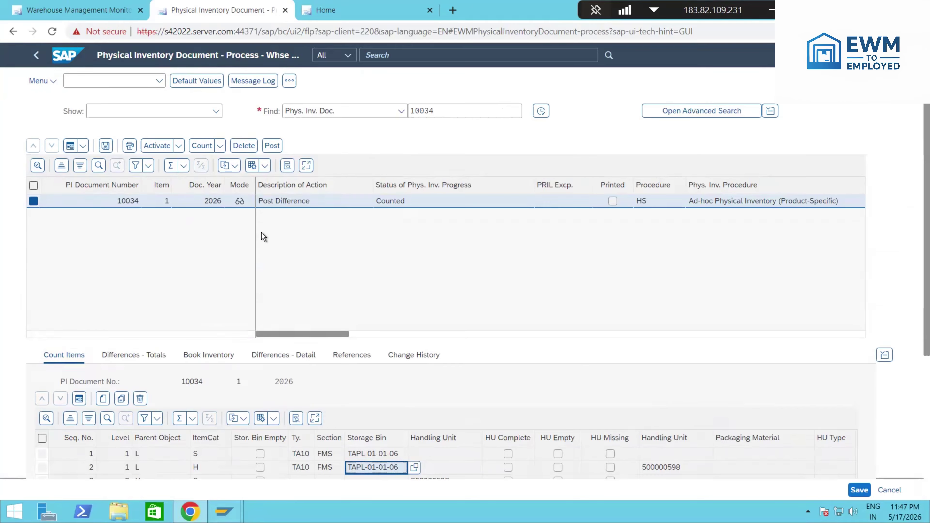
left_click(272, 145)
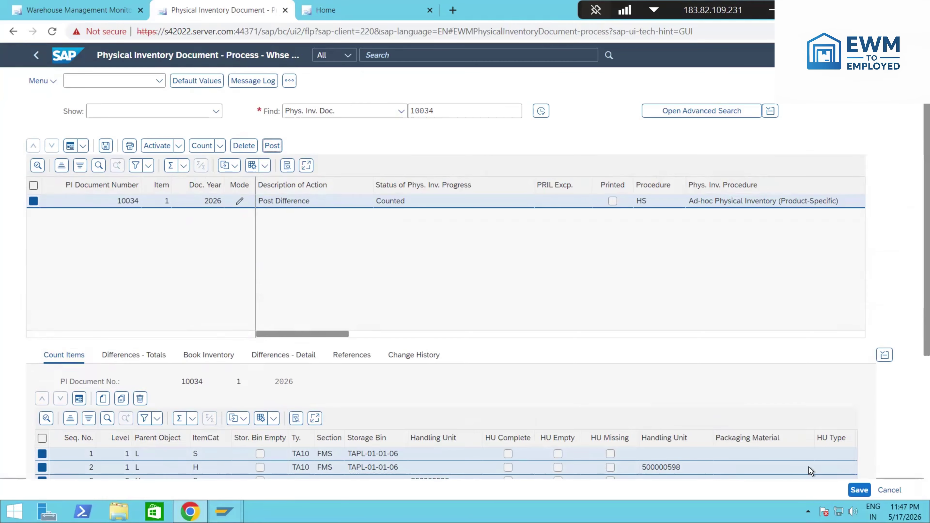
left_click(858, 490)
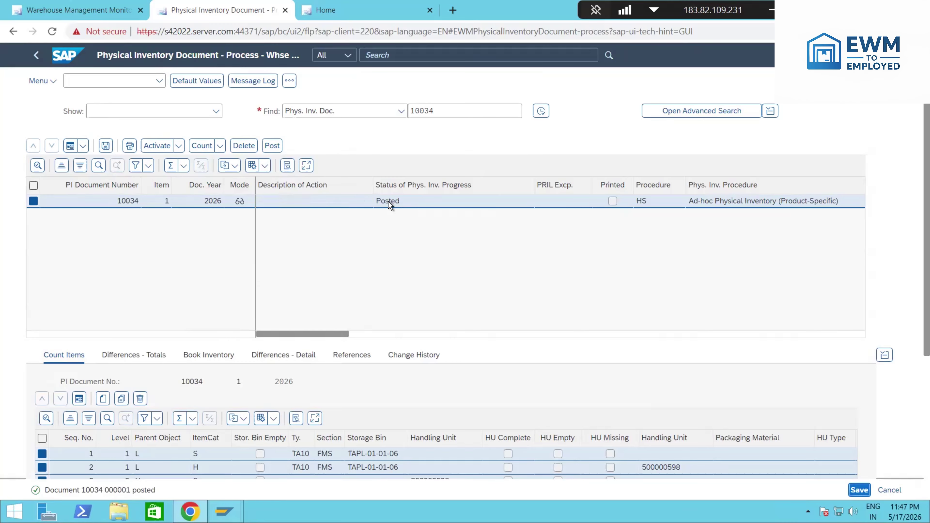
key("alt+Tab")
key("alt+Tab")
left_click(32, 10)
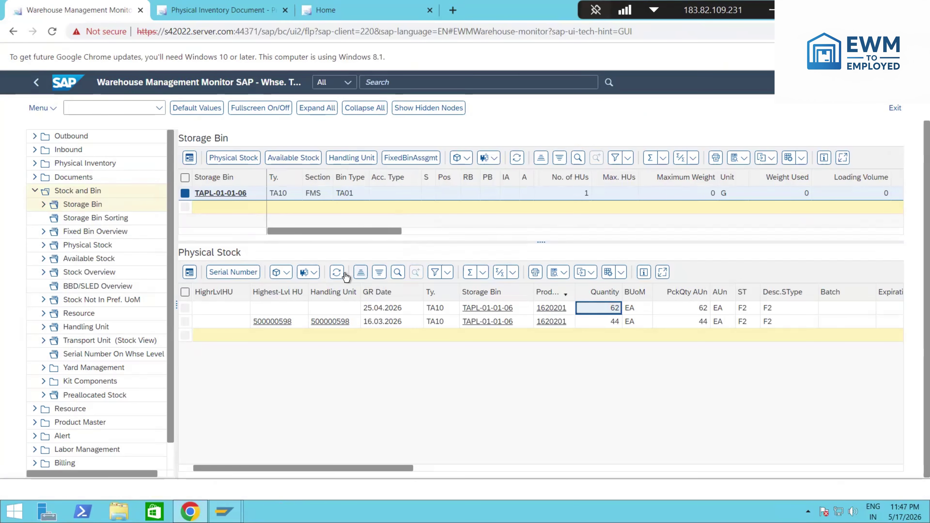
Step: Refresh bin TAPL-01-01-06's physical stock, confirm 60 EA and 40 EA, and return to the launchpad home
left_click(336, 272)
left_click(583, 310)
key("Down")
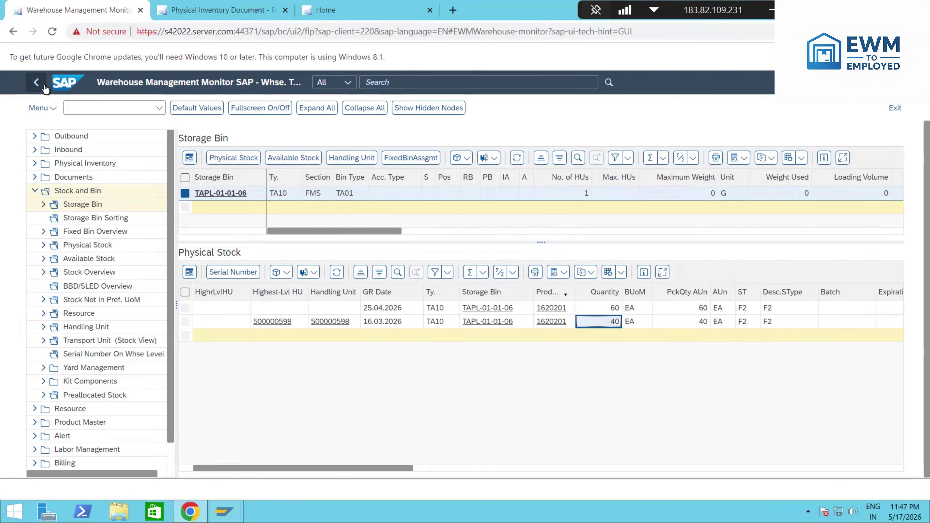
left_click(68, 82)
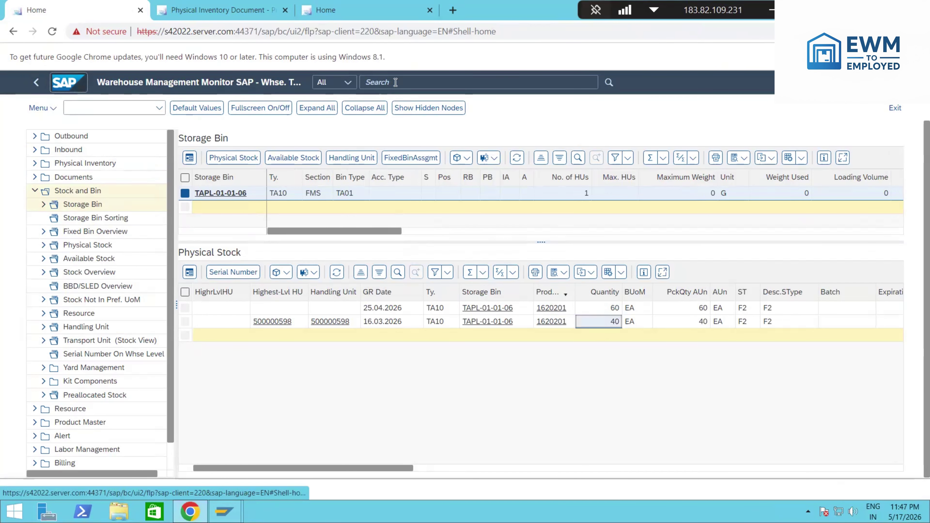
Step: Run the MMBE stock overview for material 1620201, showing 10.025,000 EA unrestricted-use stock
type("mmbe")
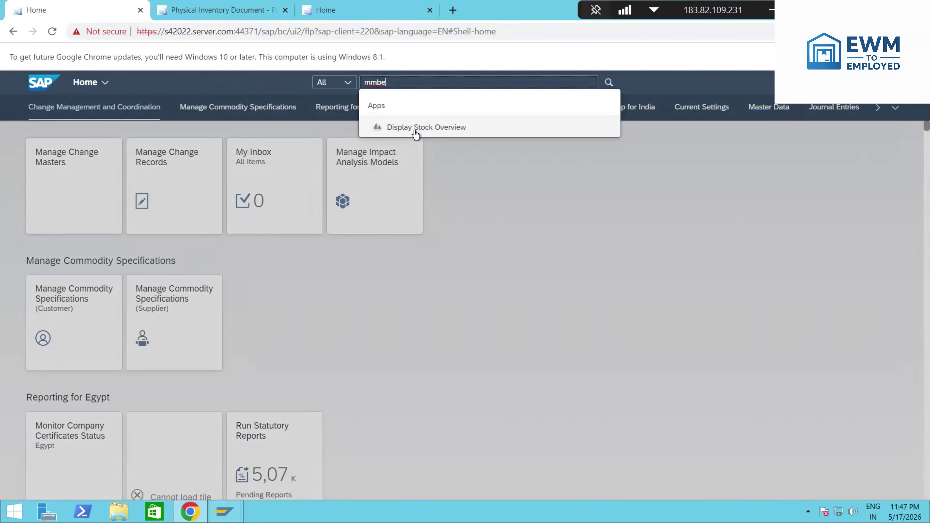
key("Return")
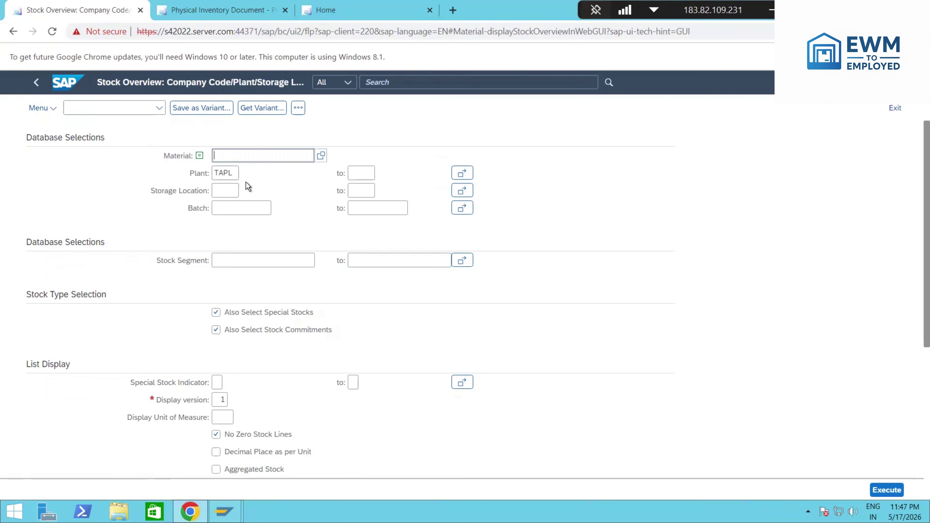
type("1620201")
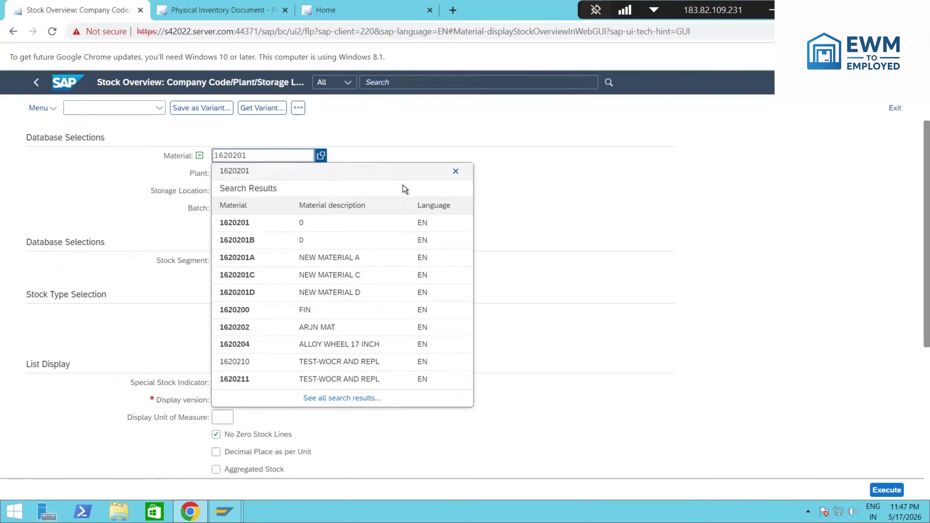
left_click(887, 490)
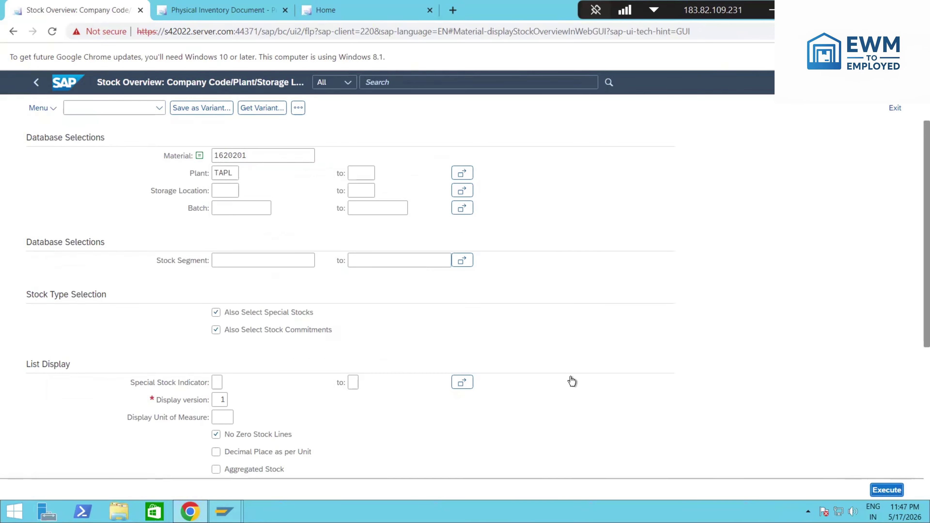
left_click(441, 345)
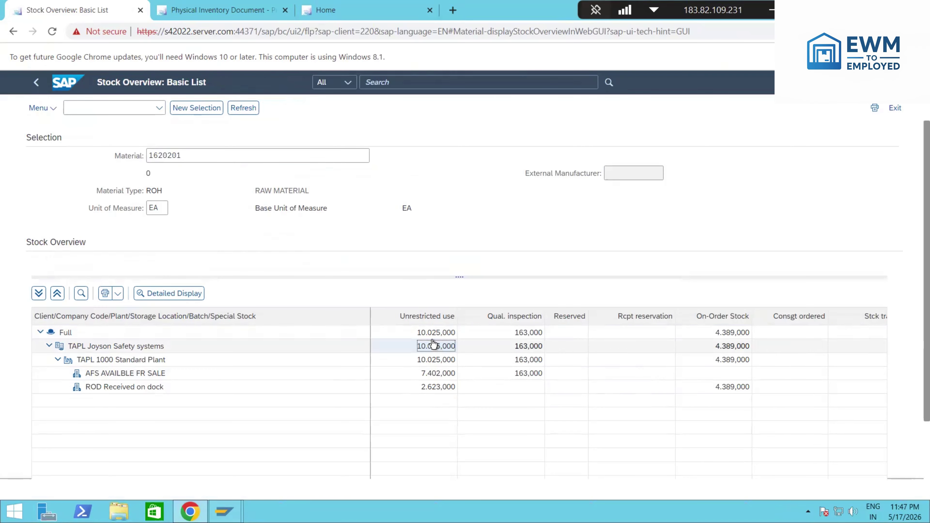
left_click(437, 337)
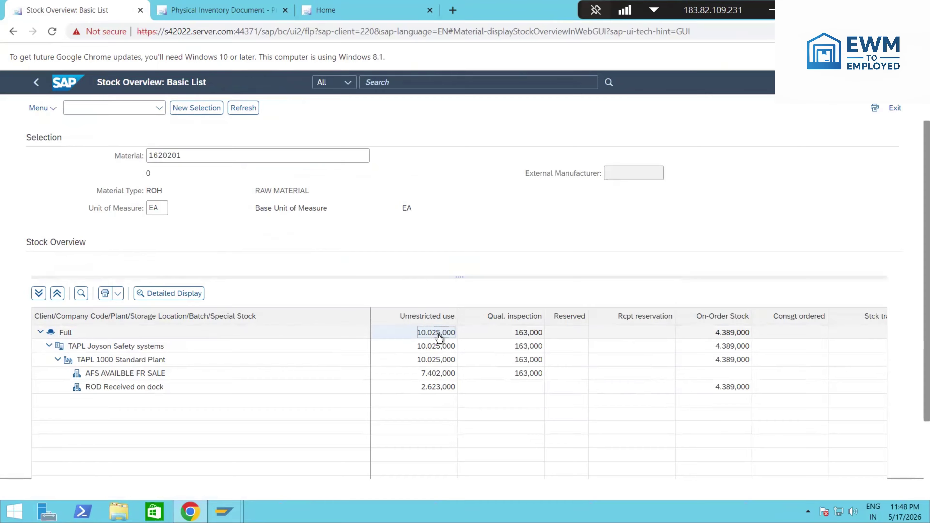
left_click(334, 11)
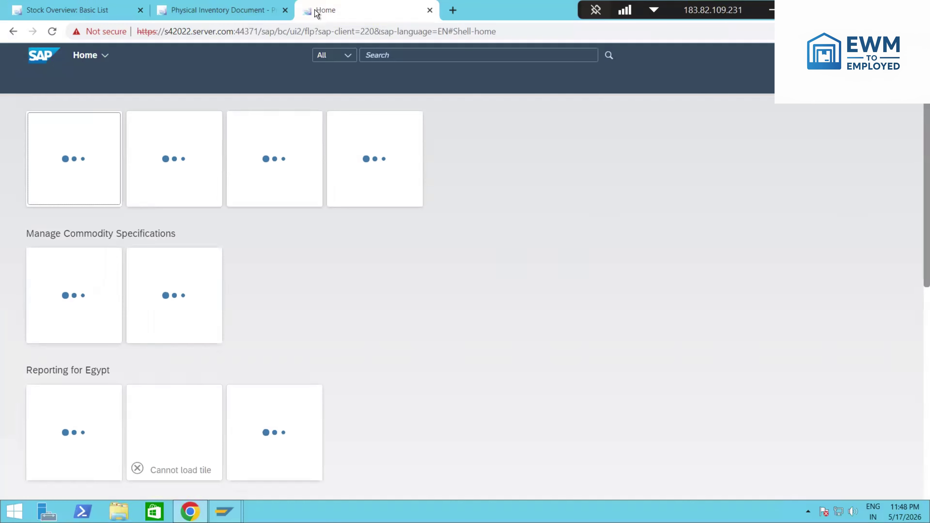
Step: Open the Difference Analyzer and list product 1620201's differences: 2 items totalling 6 EA
left_click(271, 13)
left_click(36, 55)
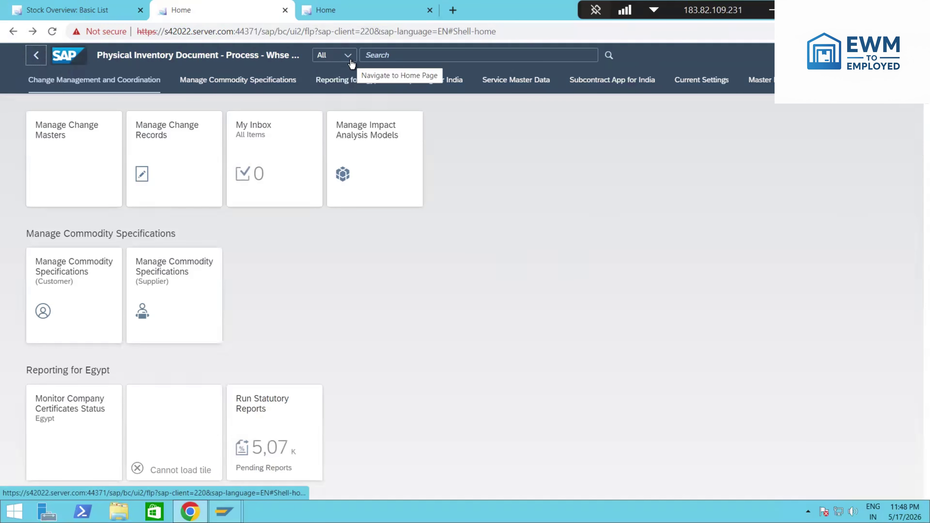
left_click(386, 53)
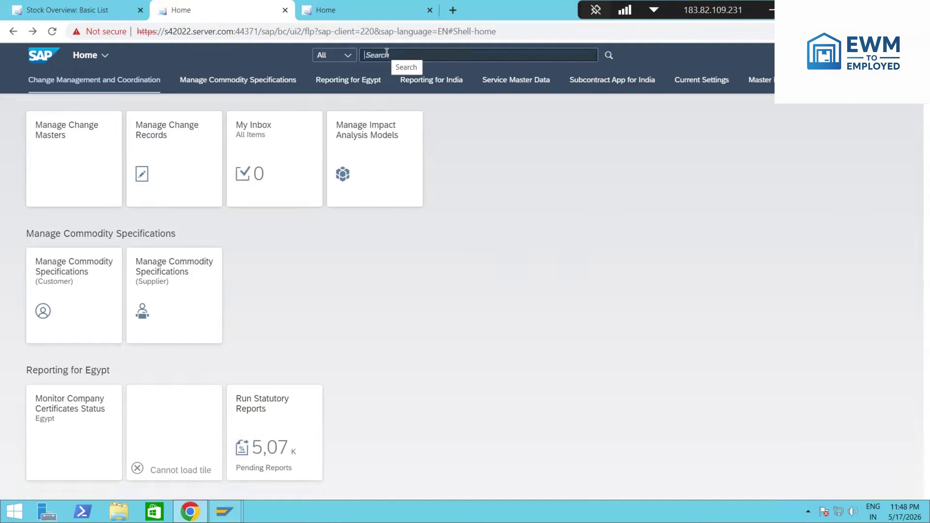
type("diffe")
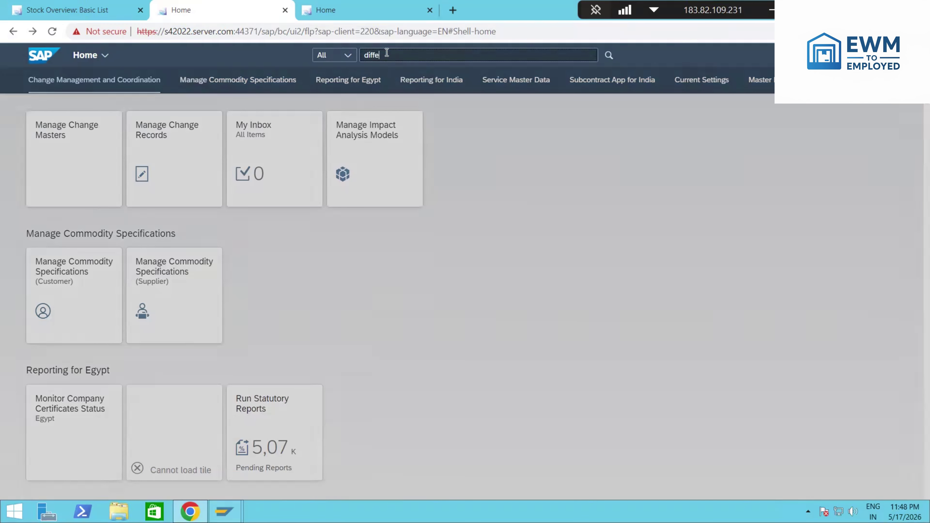
type("rence Anal")
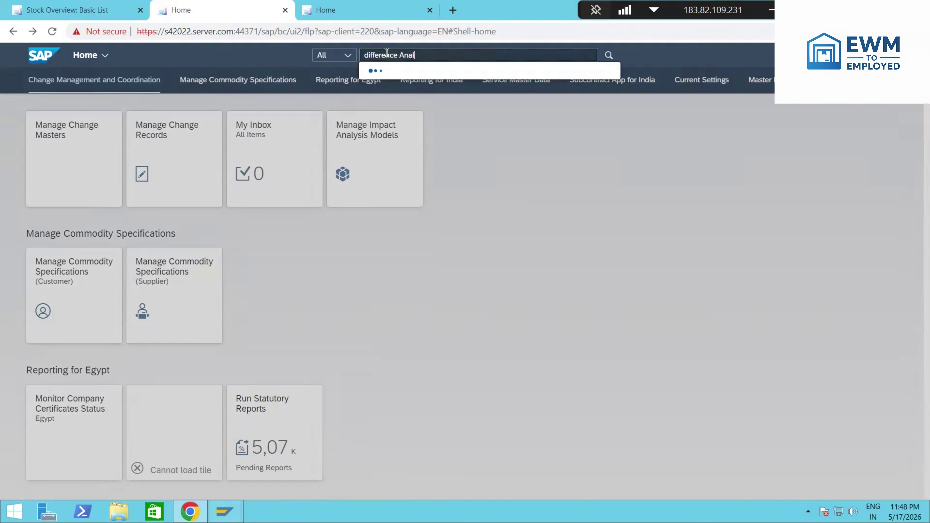
type("yzer")
left_click(425, 99)
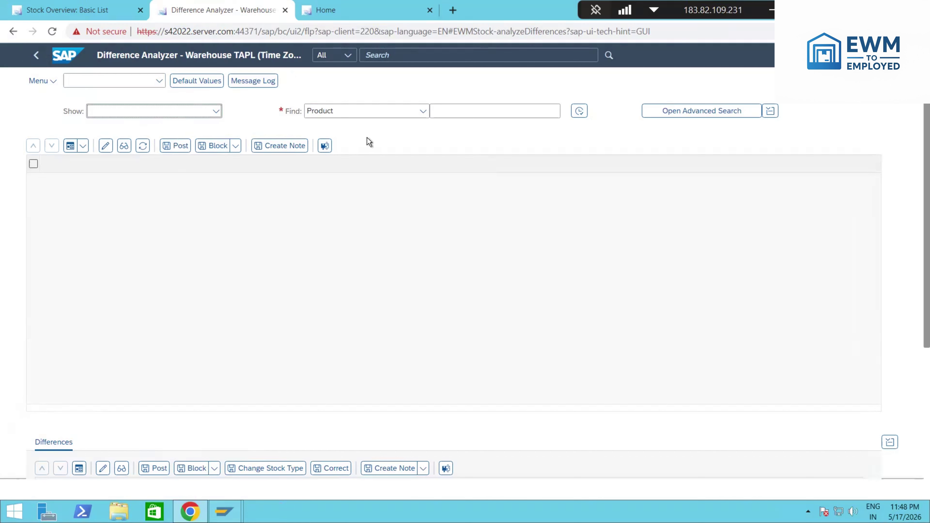
left_click(462, 113)
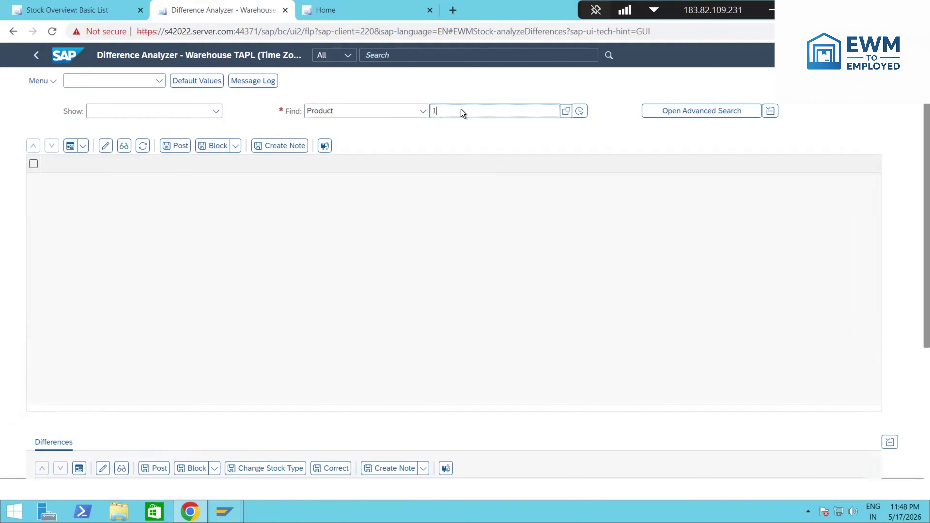
type("1620201")
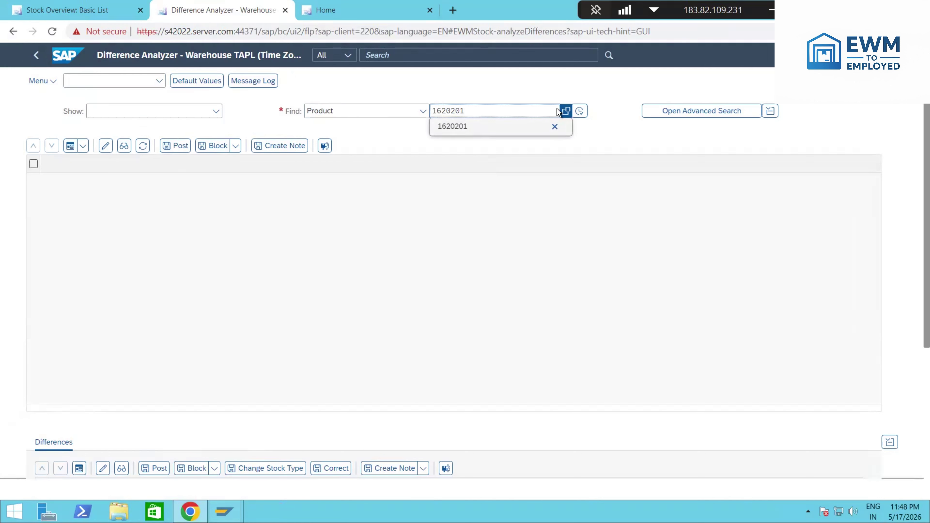
left_click(579, 112)
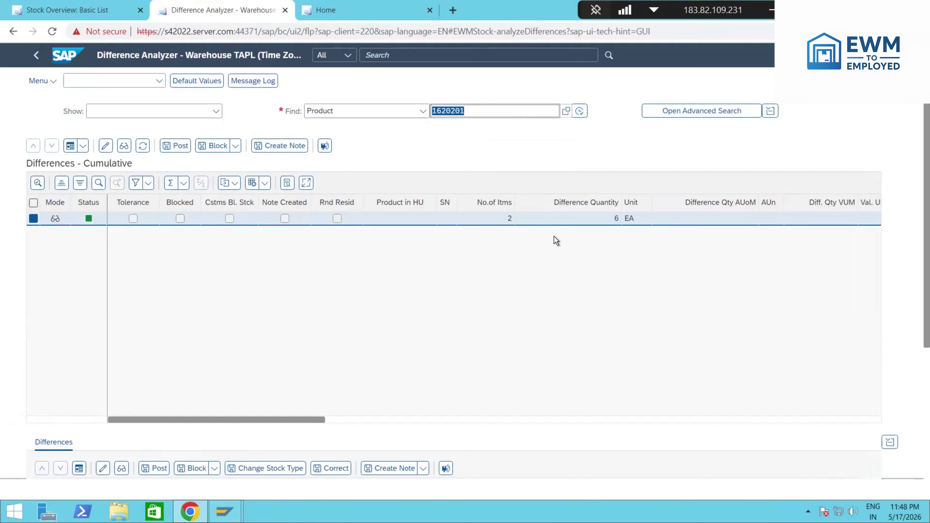
Step: Review the 4 EA and 2 EA difference rows and their stock references to document 10034
scroll(274, 361, "down", 5)
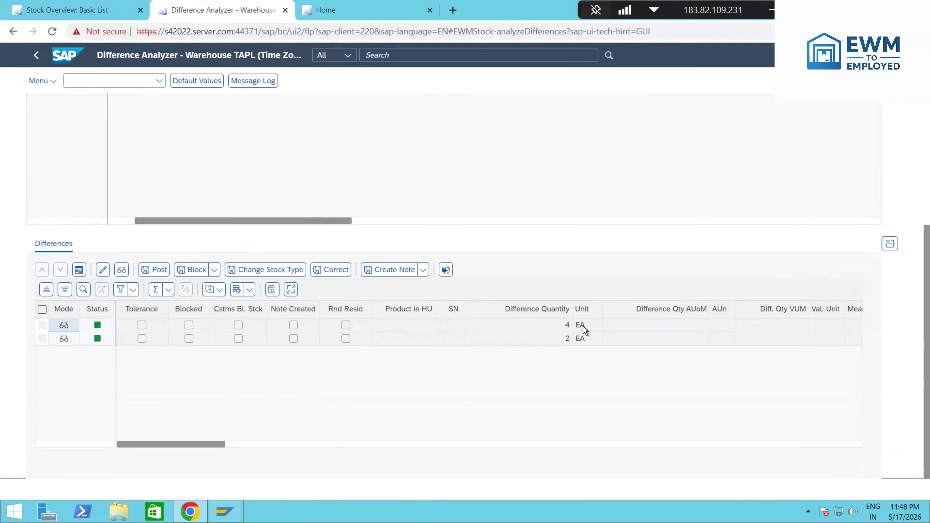
left_click(561, 325)
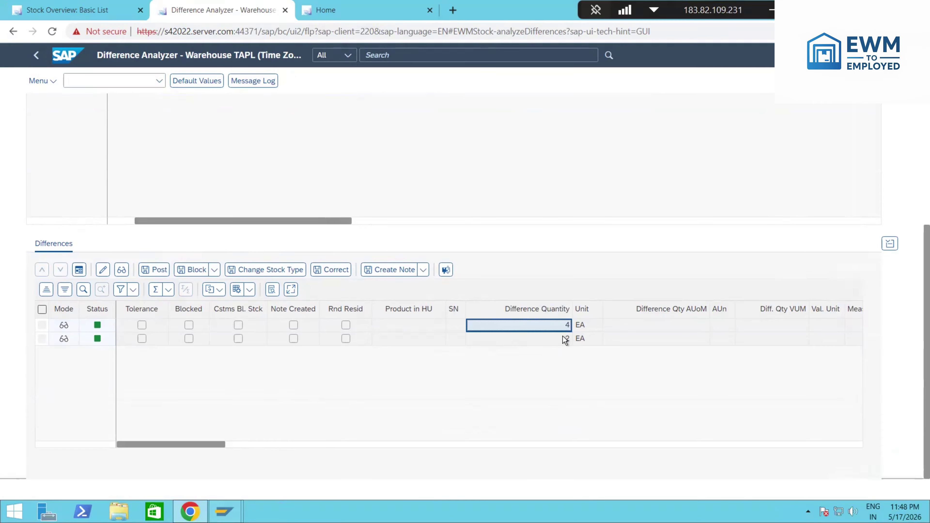
left_click_drag(201, 441, 766, 418)
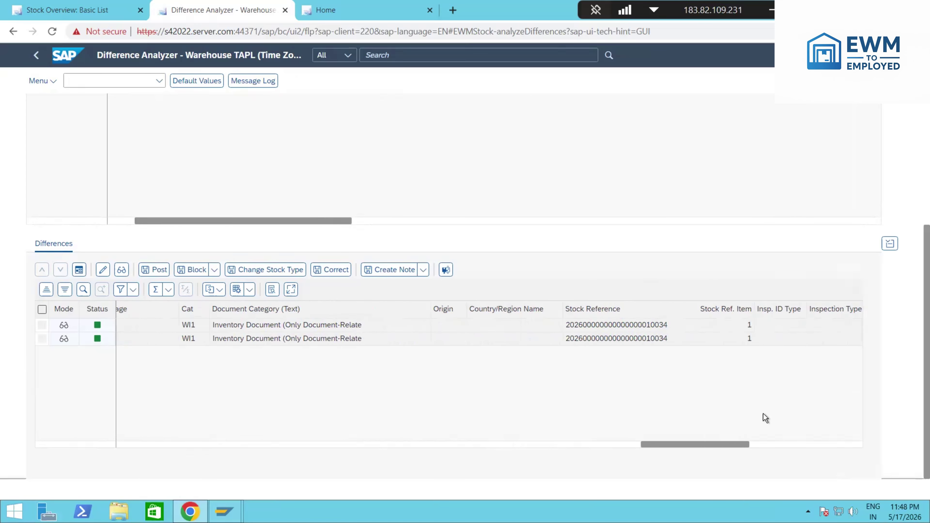
left_click(401, 328)
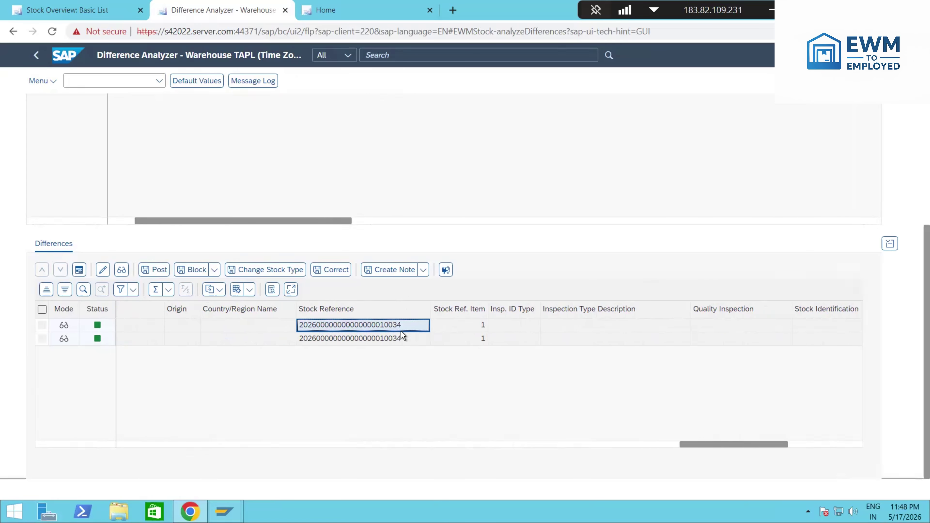
left_click(403, 336)
left_click_drag(745, 445, 10, 419)
scroll(342, 354, "up", 5)
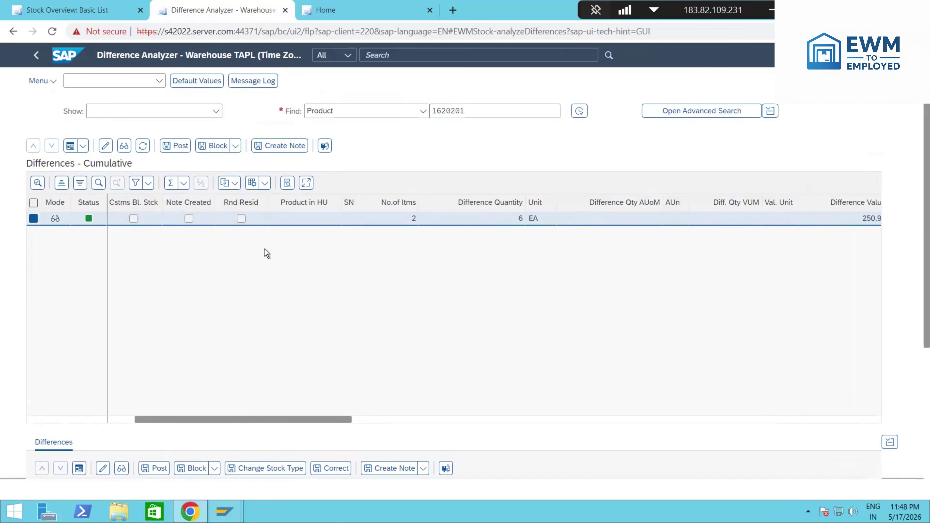
Step: Post the 6 EA of differences for product 1620201, creating warehouse task 2111
left_click(177, 147)
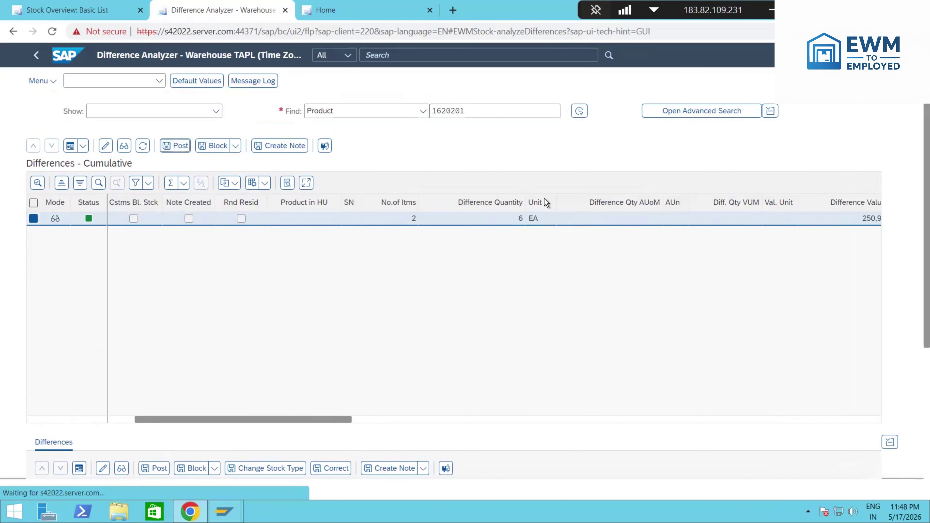
left_click(358, 304)
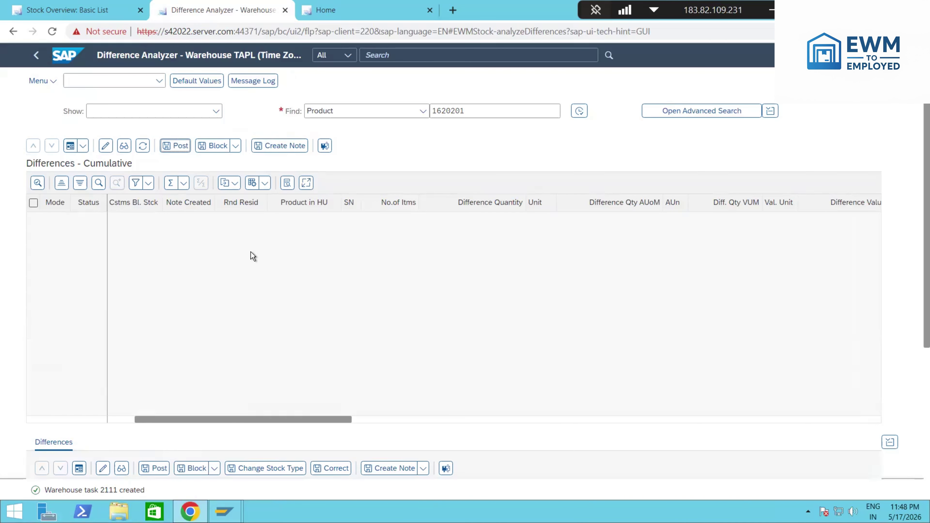
left_click(90, 10)
left_click(436, 333)
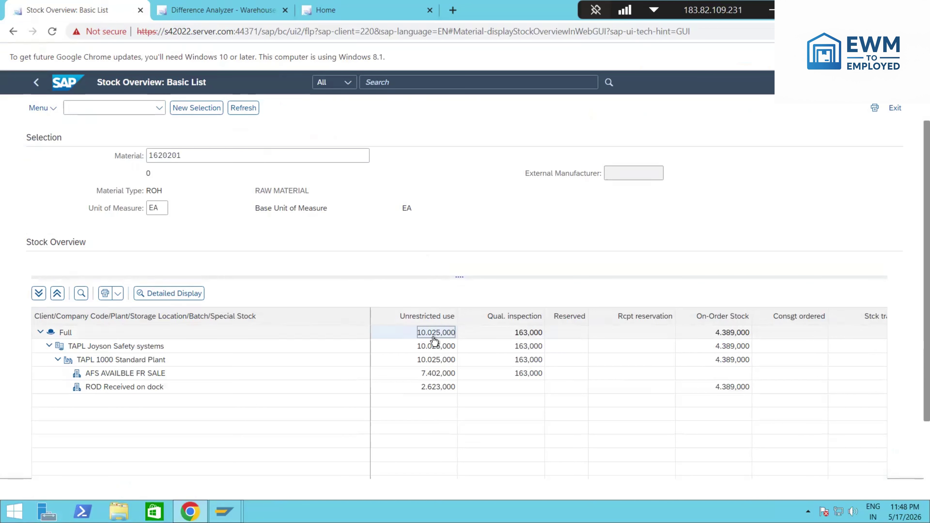
Step: Refresh the stock overview so unrestricted-use stock for 1620201 shows 10.019,000 EA
left_click(245, 108)
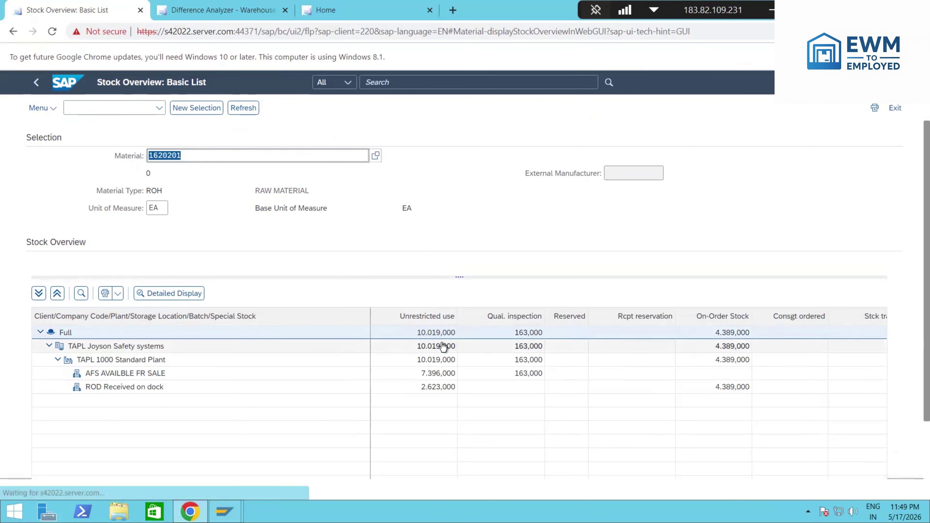